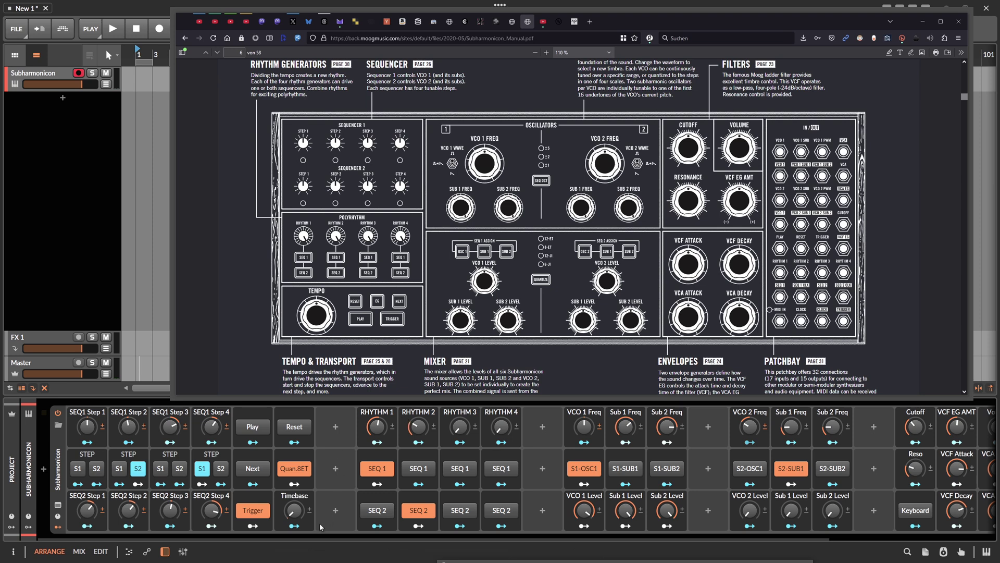
Start the Subharmonicon sequencer and set the synth's volume to about 51 %.
{"action": "left_click", "coordinate": [254, 427]}
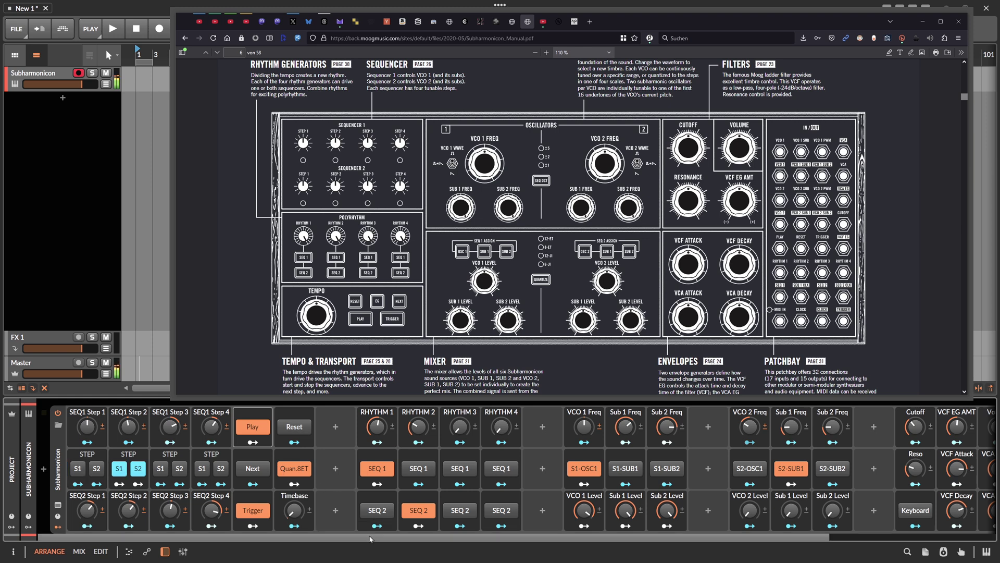
{"action": "scroll", "coordinate": [404, 537], "scroll_direction": "right", "scroll_amount": 3}
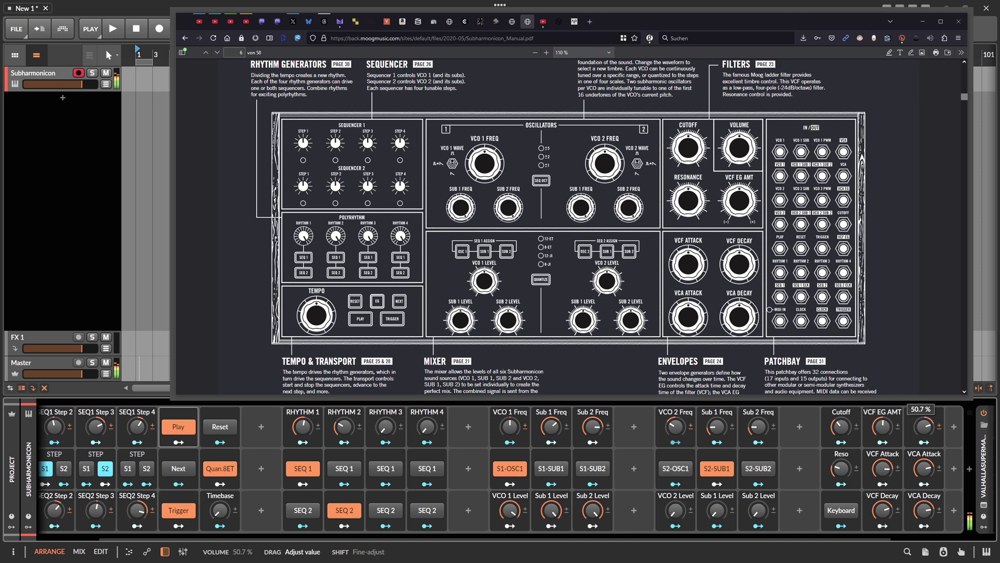
{"action": "mouse_move", "coordinate": [840, 426]}
{"action": "left_click_drag", "start_coordinate": [840, 426], "coordinate": [840, 431]}
{"action": "left_click_drag", "start_coordinate": [561, 538], "coordinate": [511, 538]}
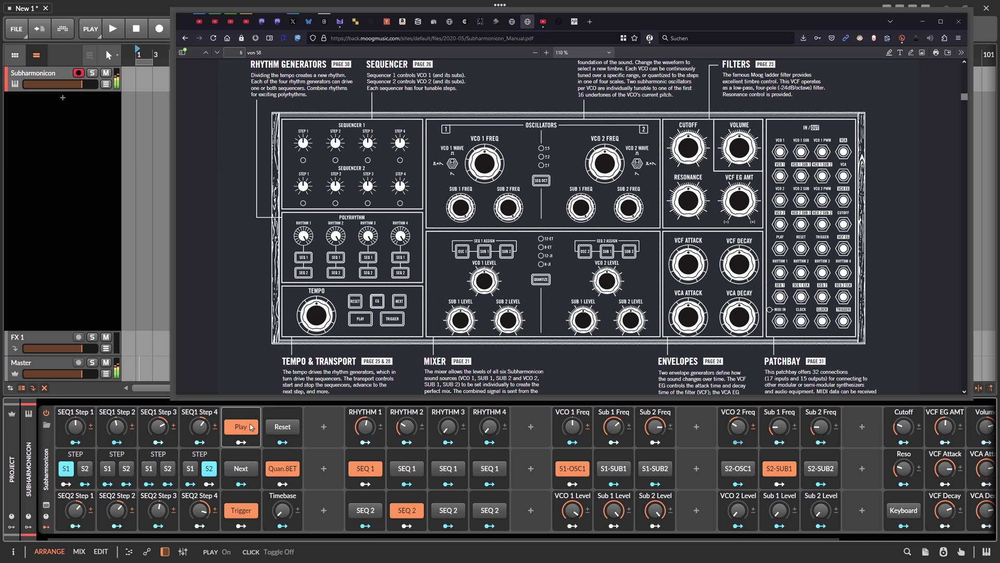
Stop the sequencer and adjust the VCO 2 frequency.
{"action": "left_click_drag", "start_coordinate": [283, 538], "coordinate": [450, 540]}
{"action": "left_click_drag", "start_coordinate": [710, 538], "coordinate": [519, 537]}
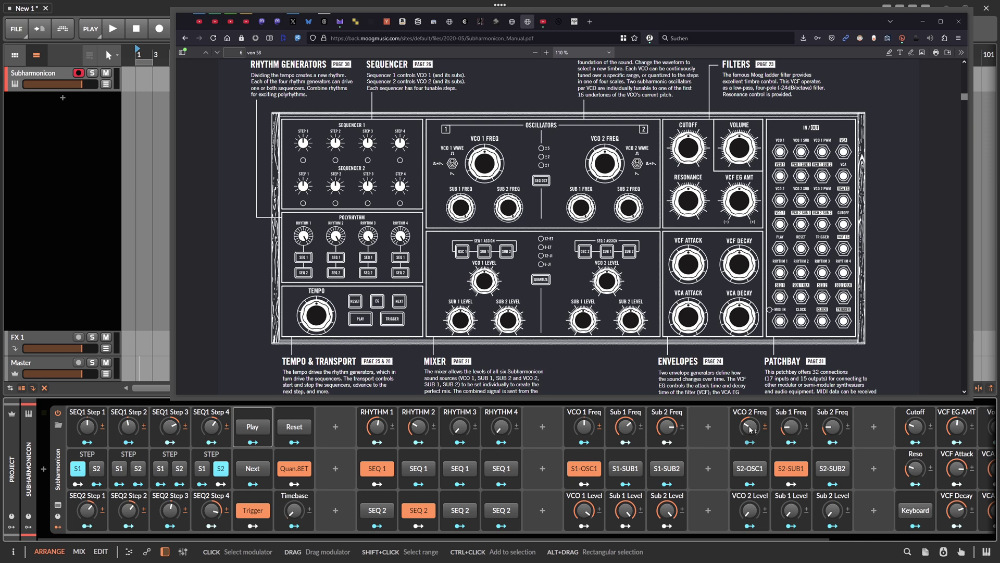
{"action": "left_click_drag", "start_coordinate": [752, 430], "coordinate": [752, 453]}
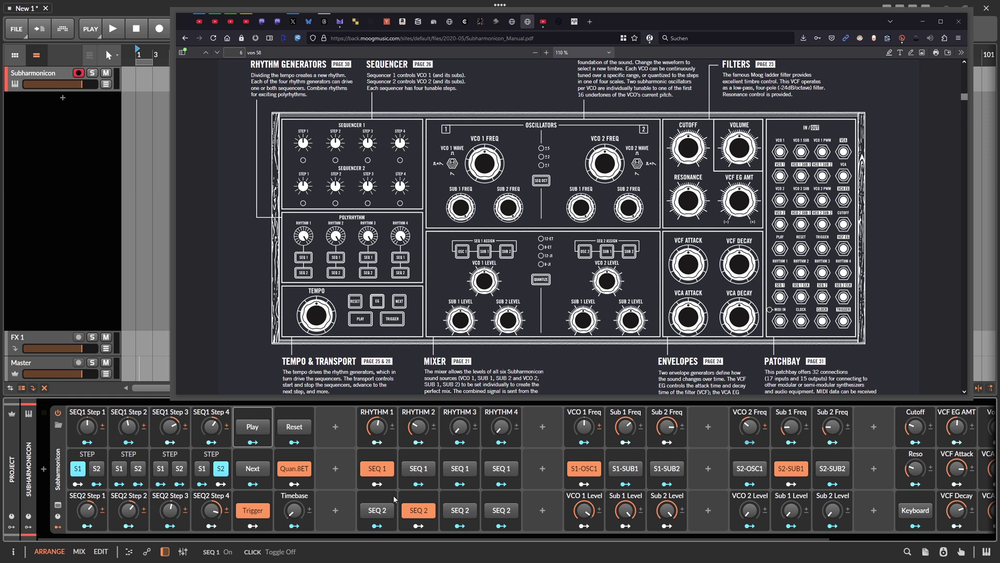
{"action": "scroll", "coordinate": [398, 530], "scroll_direction": "right", "scroll_amount": 3}
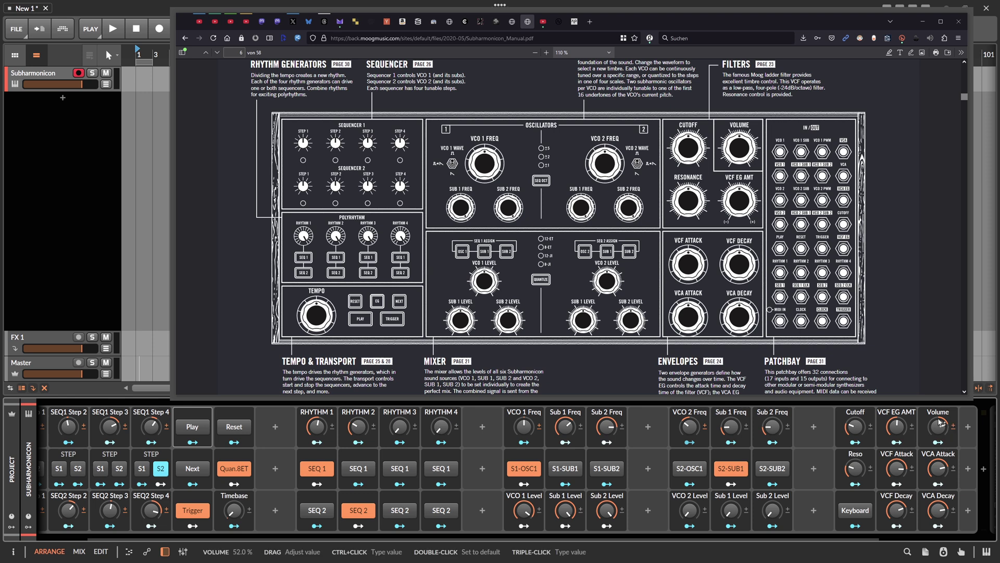
{"action": "left_click_drag", "start_coordinate": [761, 538], "coordinate": [651, 538]}
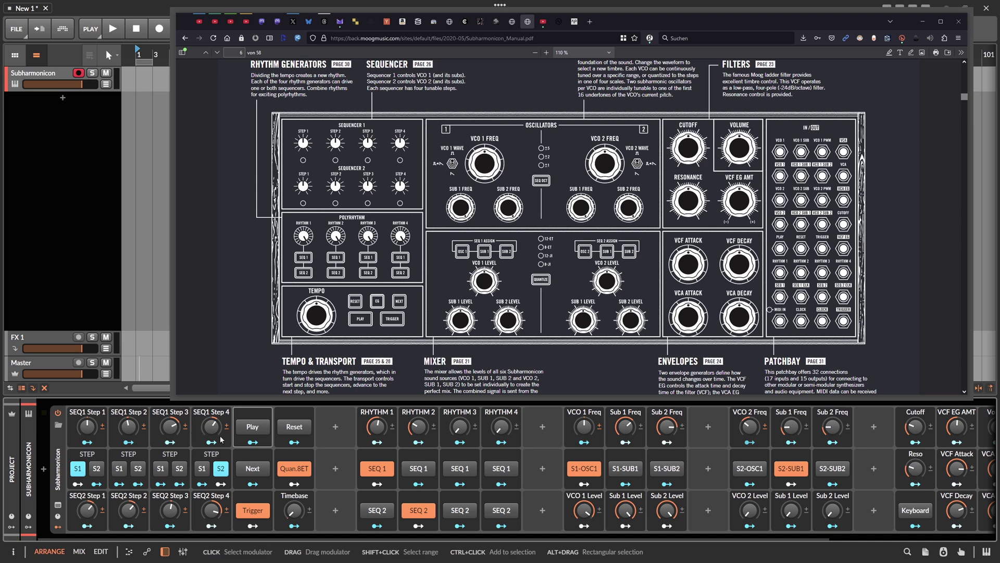
Run the sequencer again and lower the synth's volume to about 28.7 %.
{"action": "left_click", "coordinate": [252, 426]}
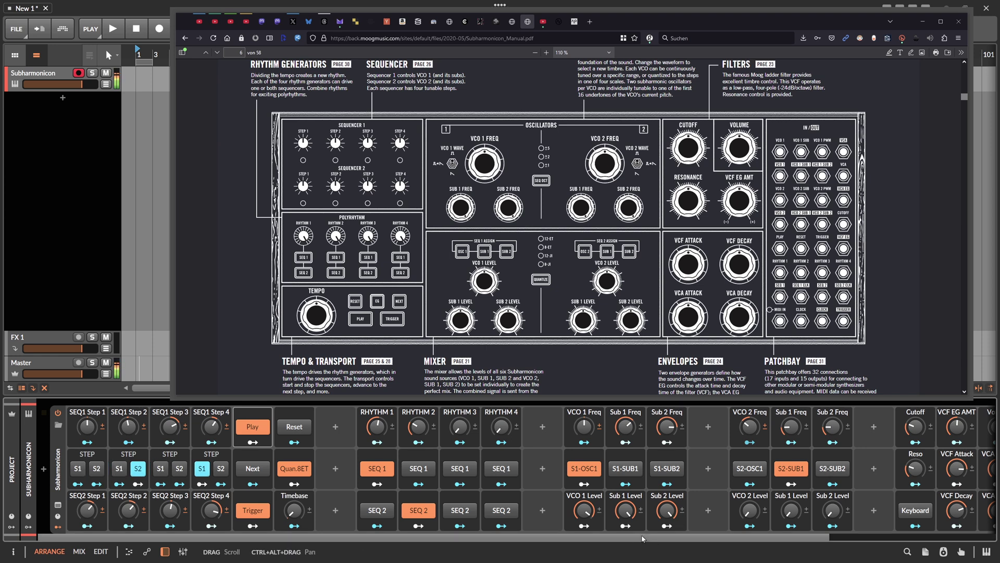
{"action": "left_click_drag", "start_coordinate": [642, 534], "coordinate": [868, 481]}
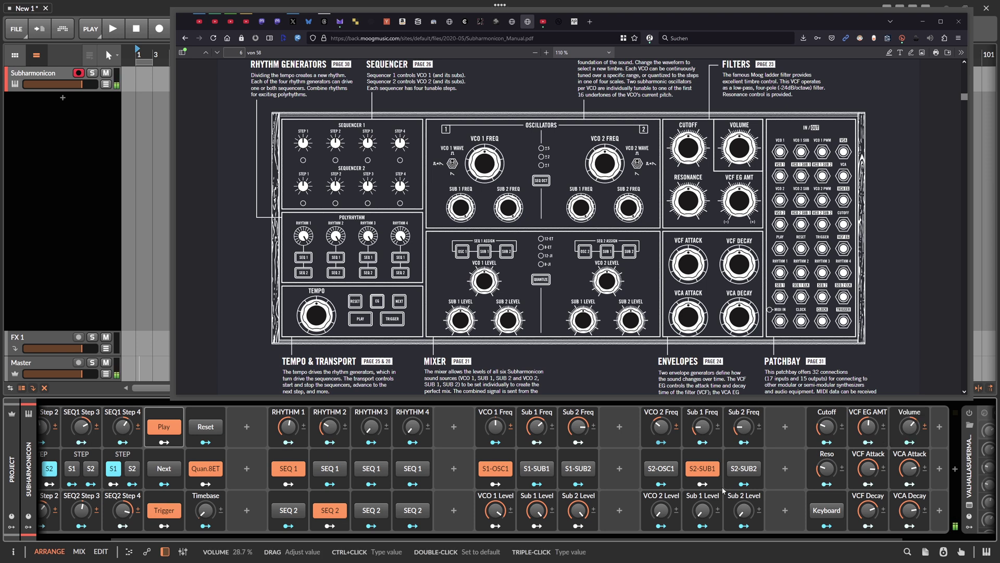
{"action": "left_click_drag", "start_coordinate": [393, 538], "coordinate": [317, 536]}
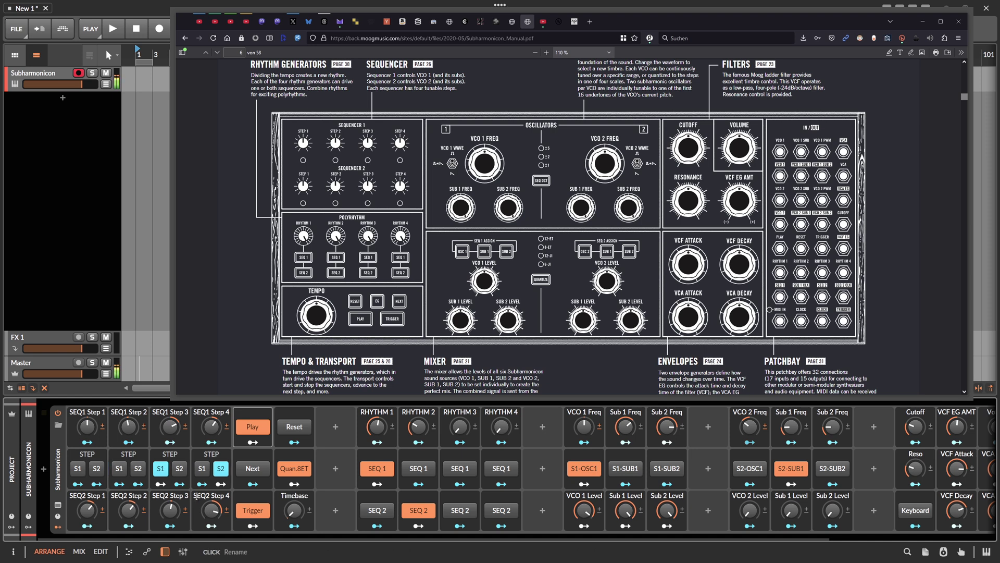
Stop the sequencer and advance it manually, one step at a time, until both sequences stand on step 2.
{"action": "left_click", "coordinate": [257, 430]}
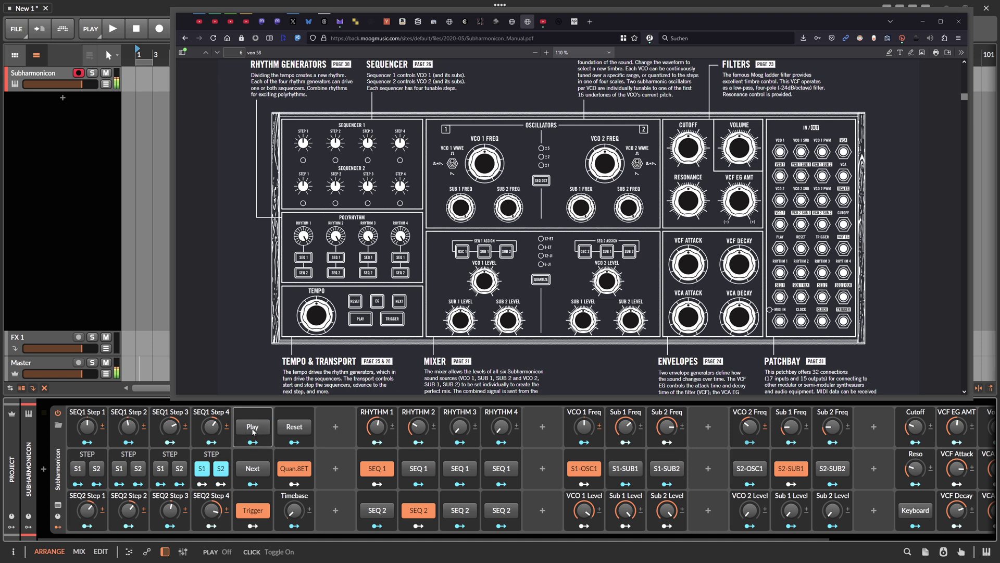
{"action": "left_click", "coordinate": [251, 469]}
{"action": "left_click", "coordinate": [251, 469]}
{"action": "left_click", "coordinate": [251, 470]}
{"action": "left_click", "coordinate": [251, 469]}
{"action": "left_click", "coordinate": [251, 469]}
{"action": "left_click", "coordinate": [251, 469]}
{"action": "left_click", "coordinate": [251, 470]}
{"action": "left_click", "coordinate": [251, 470]}
{"action": "left_click", "coordinate": [251, 469]}
{"action": "left_click", "coordinate": [251, 470]}
{"action": "left_click", "coordinate": [251, 469]}
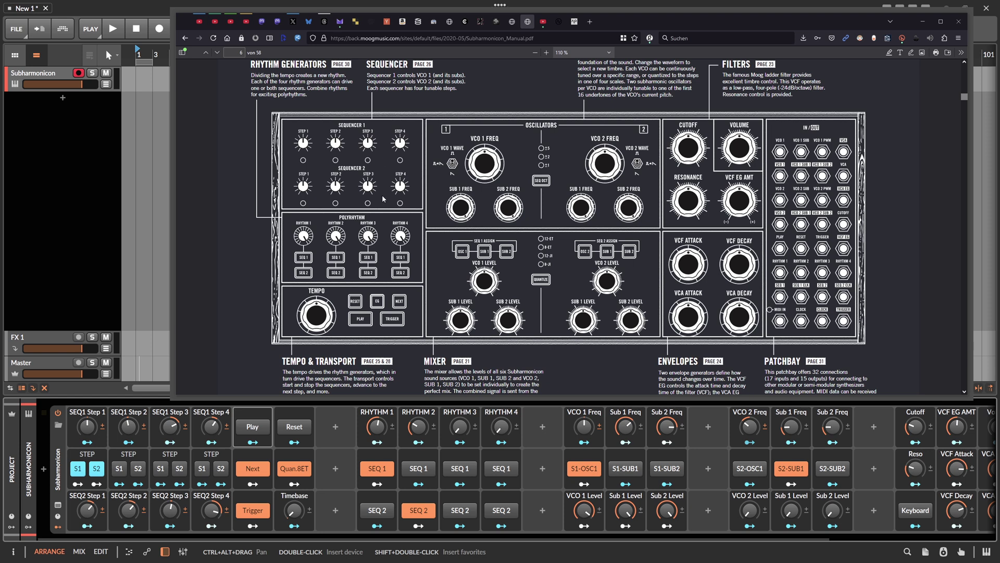
{"action": "left_click", "coordinate": [253, 469]}
{"action": "left_click", "coordinate": [253, 469]}
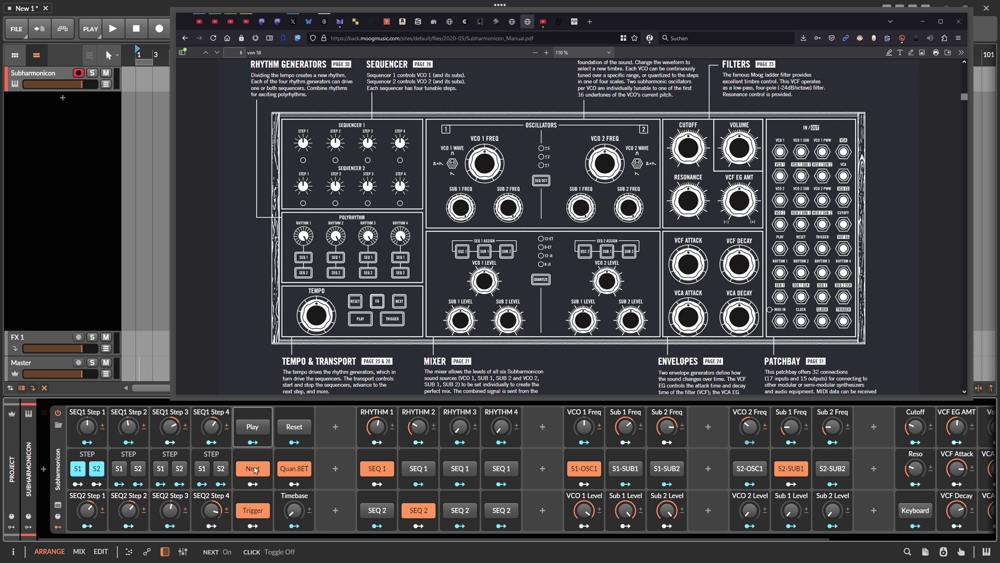
{"action": "left_click", "coordinate": [255, 470]}
{"action": "left_click", "coordinate": [255, 470]}
{"action": "left_click", "coordinate": [255, 469]}
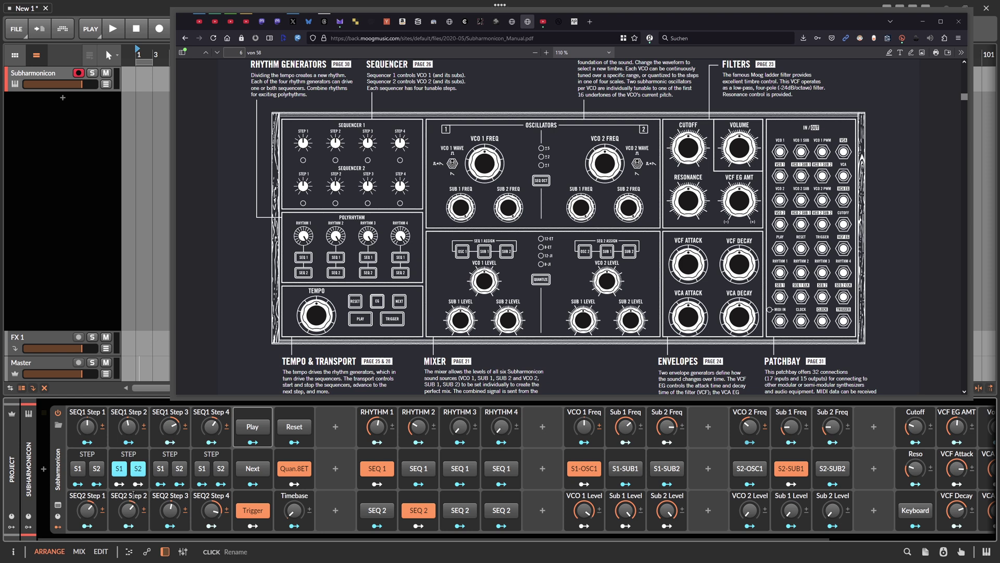
Switch Trigger off and tune step 2 of both sequences, SEQ2 to about 10.3 % and SEQ1 to about 28.3 %.
{"action": "left_click", "coordinate": [253, 513]}
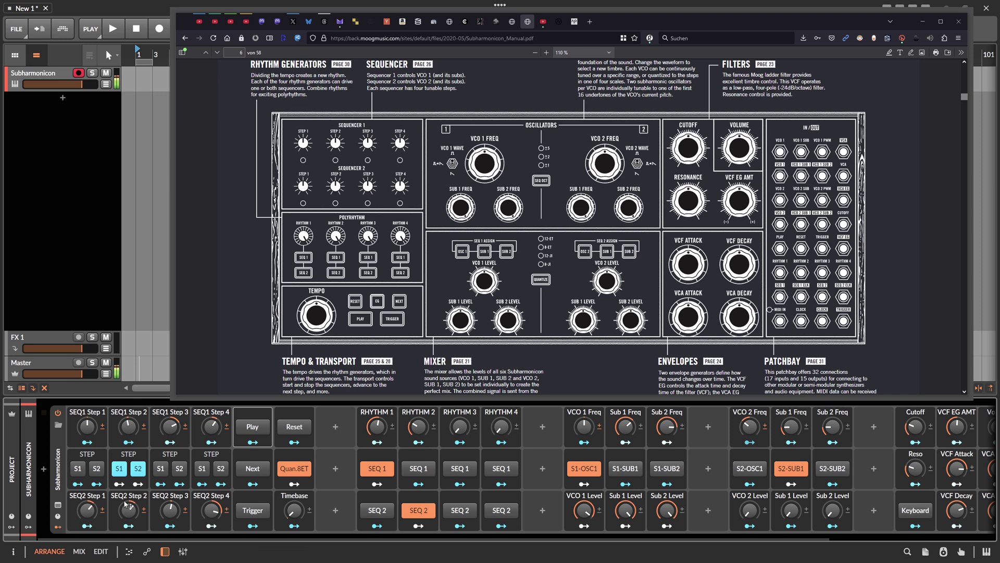
{"action": "left_click", "coordinate": [254, 511]}
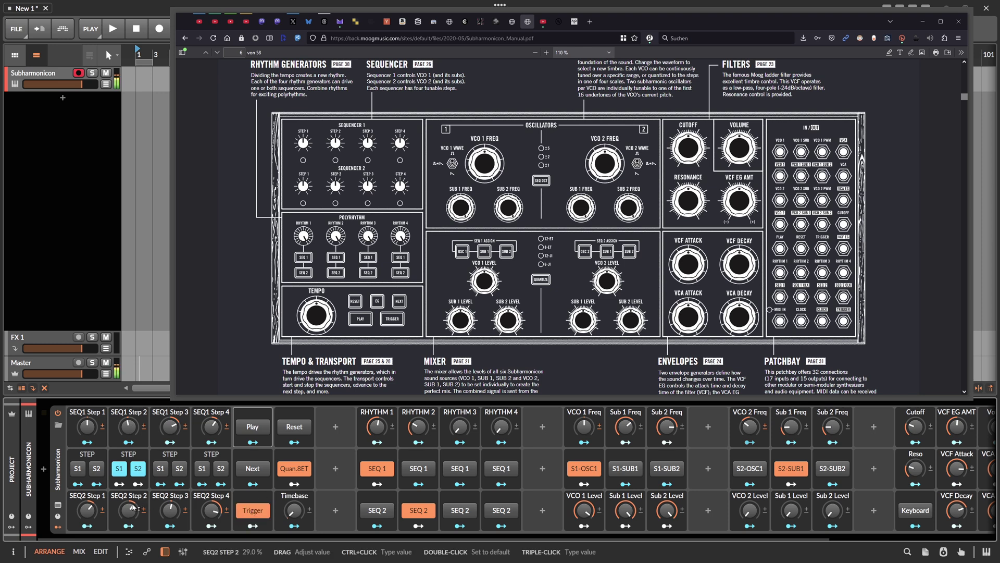
{"action": "scroll", "coordinate": [149, 504], "scroll_direction": "down", "scroll_amount": 4}
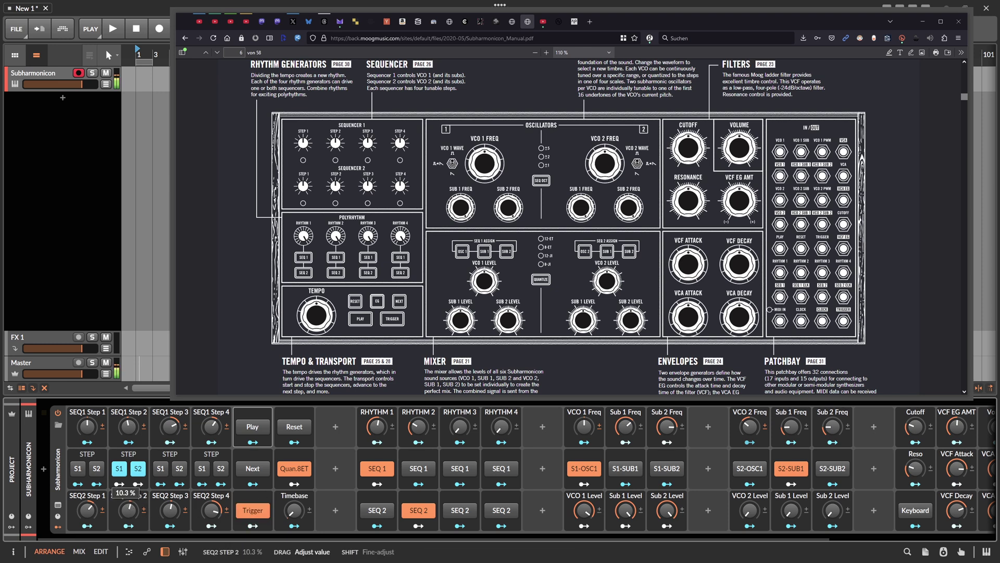
{"action": "left_click", "coordinate": [252, 511]}
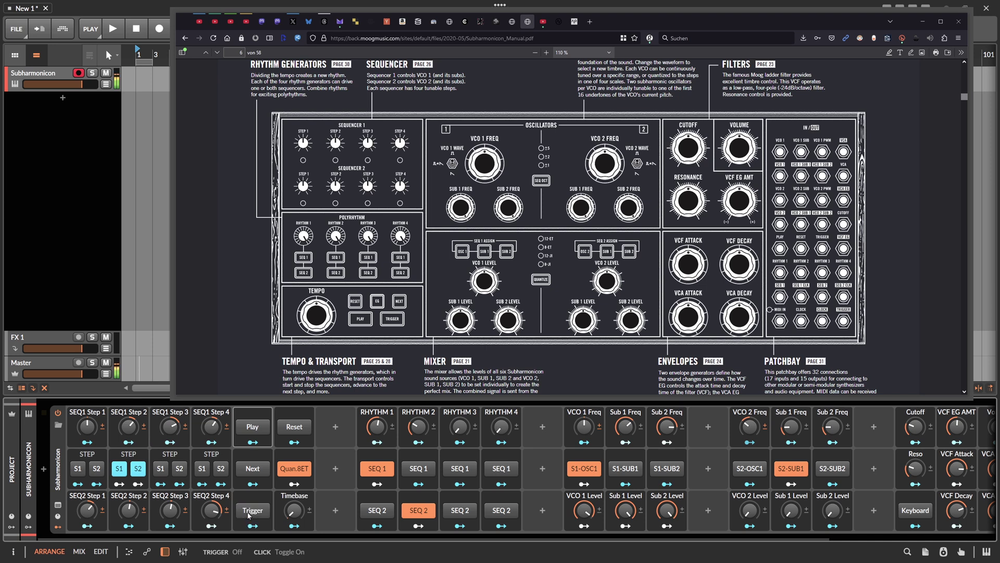
{"action": "left_click", "coordinate": [255, 511]}
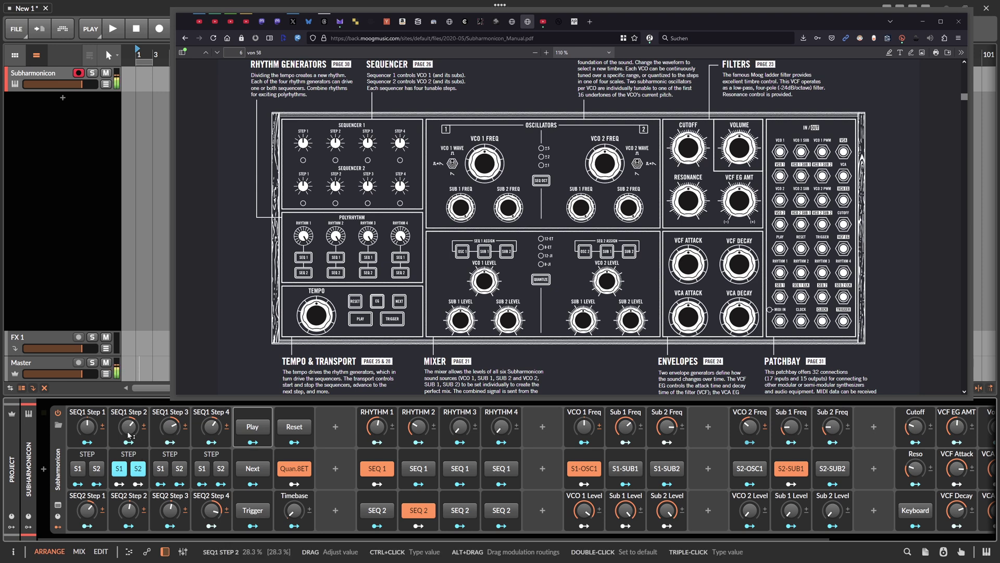
{"action": "left_click_drag", "start_coordinate": [128, 426], "coordinate": [126, 425]}
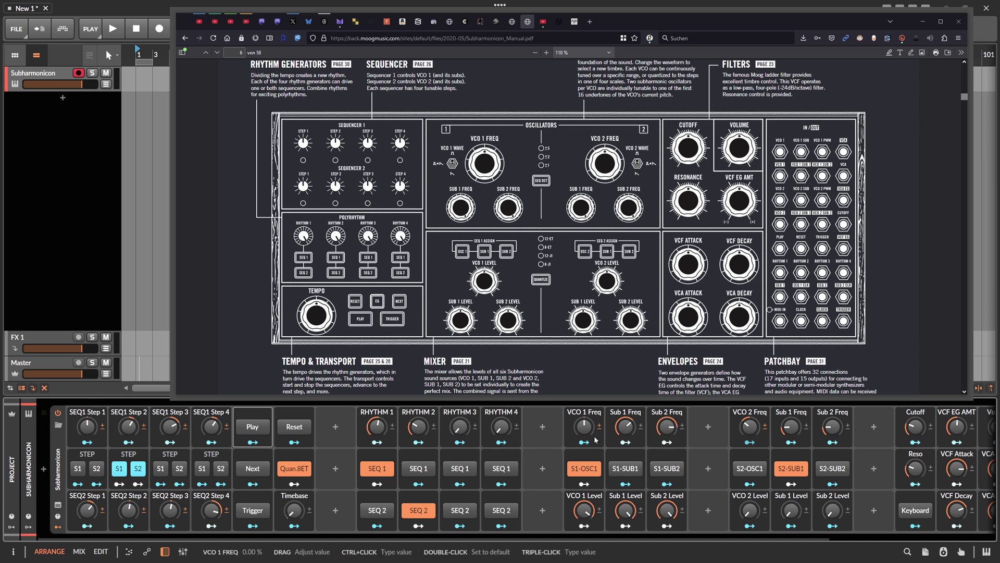
Lower the frequencies of VCO 1's Sub 1 and Sub 2, using the VCO 1 section's level controls to audition them.
{"action": "left_click_drag", "start_coordinate": [625, 430], "coordinate": [625, 453]}
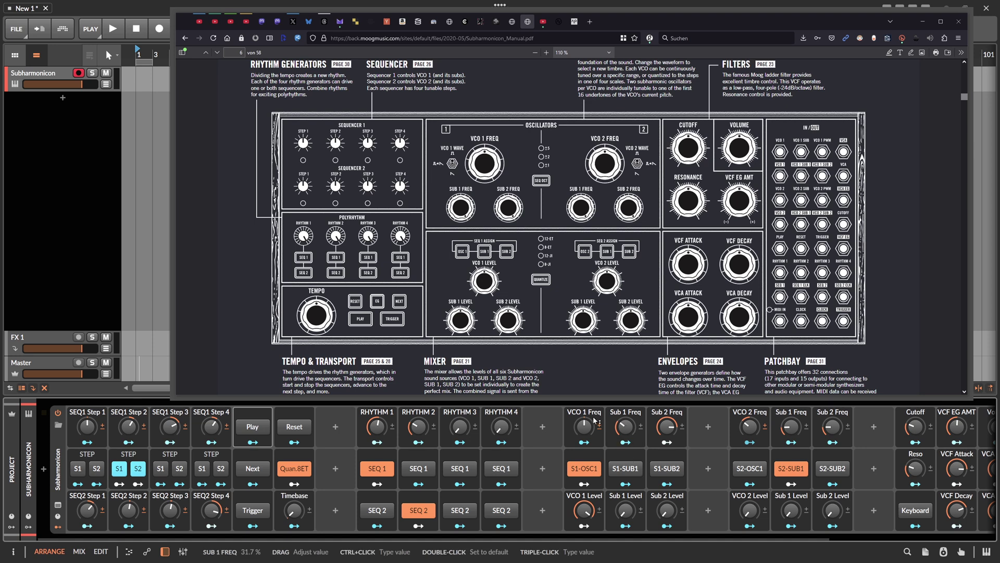
{"action": "left_click_drag", "start_coordinate": [625, 509], "coordinate": [625, 485]}
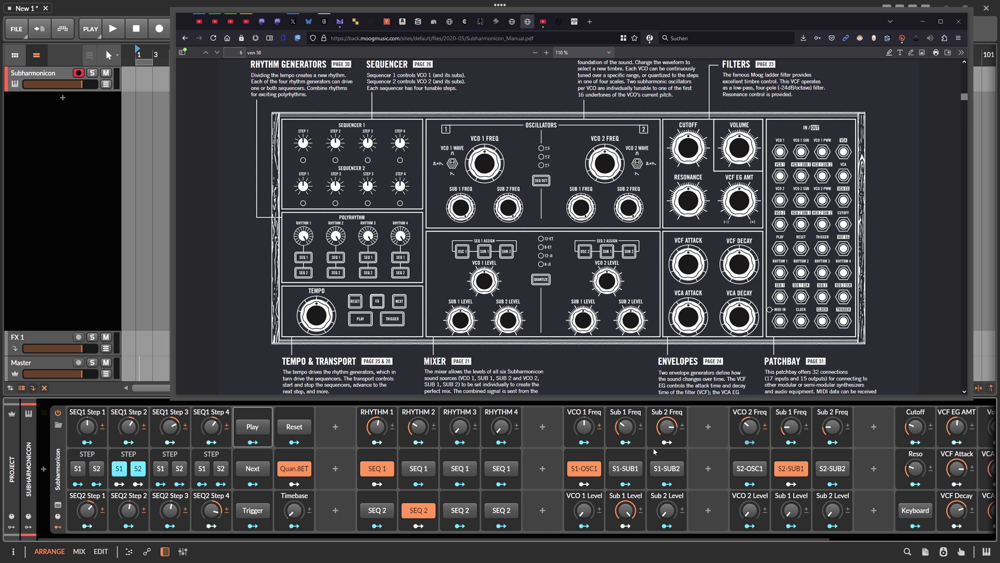
{"action": "left_click", "coordinate": [625, 426]}
{"action": "mouse_move", "coordinate": [625, 426]}
{"action": "left_mouse_down"}
{"action": "mouse_move", "coordinate": [626, 384]}
{"action": "mouse_move", "coordinate": [627, 433]}
{"action": "left_mouse_up"}
{"action": "left_click_drag", "start_coordinate": [584, 510], "coordinate": [625, 492]}
{"action": "left_click_drag", "start_coordinate": [625, 426], "coordinate": [628, 432]}
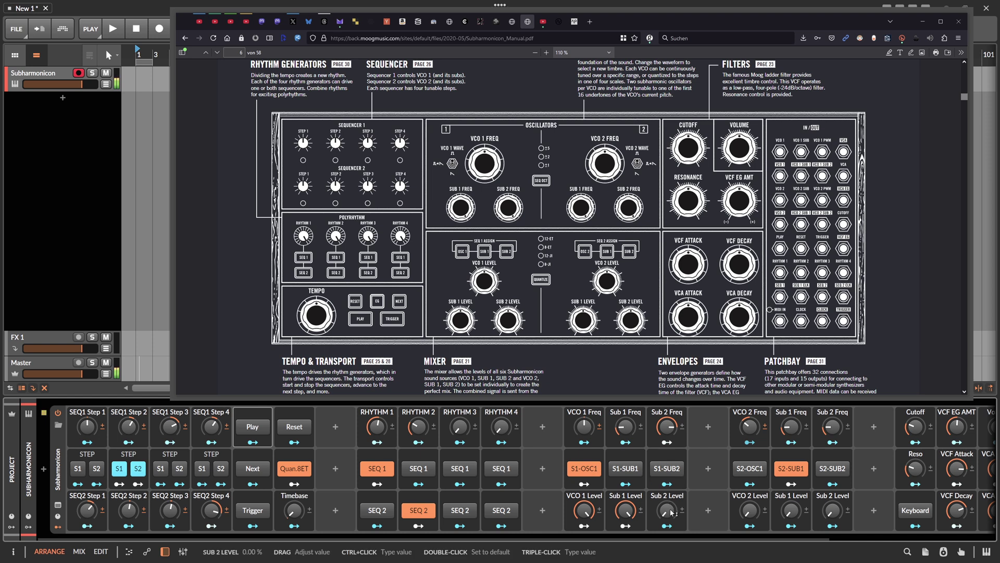
{"action": "mouse_move", "coordinate": [668, 427]}
{"action": "left_mouse_down"}
{"action": "mouse_move", "coordinate": [668, 447]}
{"action": "mouse_move", "coordinate": [625, 420]}
{"action": "mouse_move", "coordinate": [667, 426]}
{"action": "left_mouse_up"}
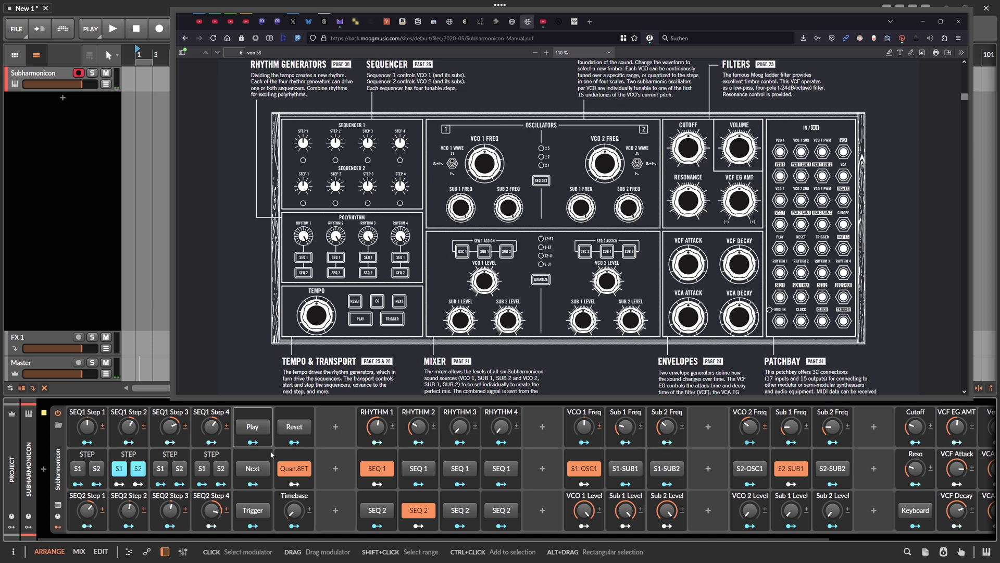
Advance through steps 2 to 4 while tuning Sequence 1, with step 2 at about 13 % and step 4 below zero.
{"action": "left_click", "coordinate": [127, 426]}
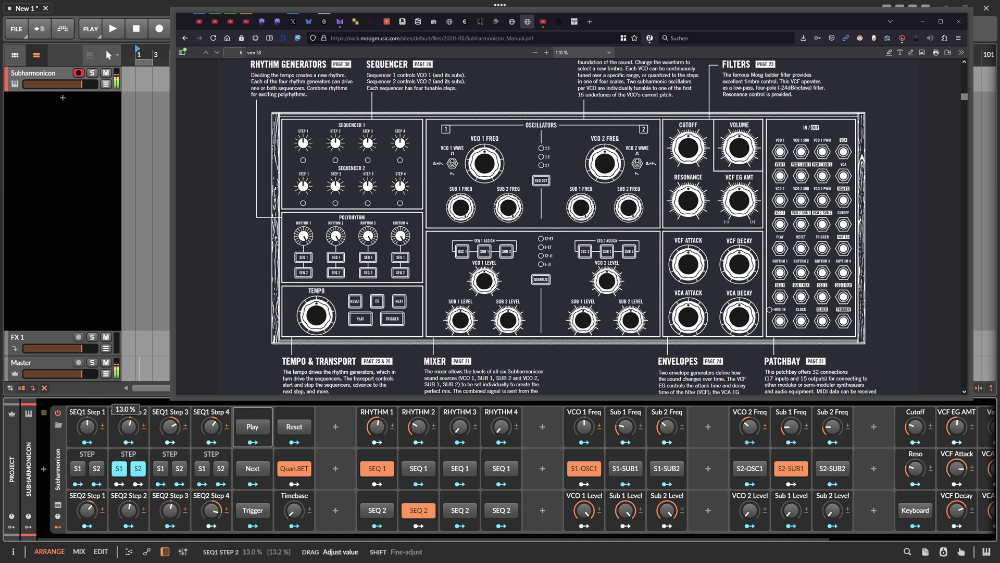
{"action": "left_click", "coordinate": [240, 465]}
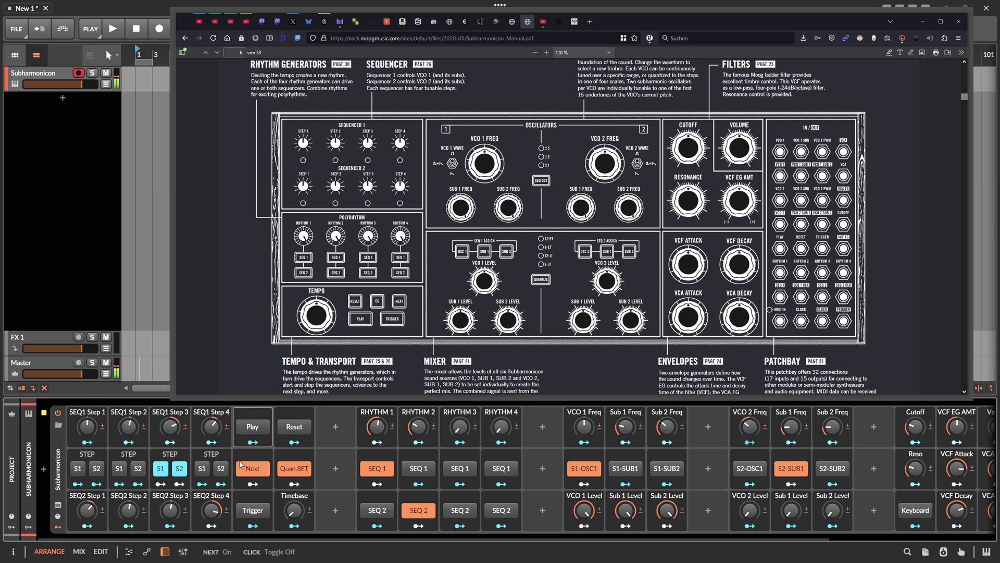
{"action": "left_click", "coordinate": [249, 461]}
{"action": "left_click", "coordinate": [211, 426]}
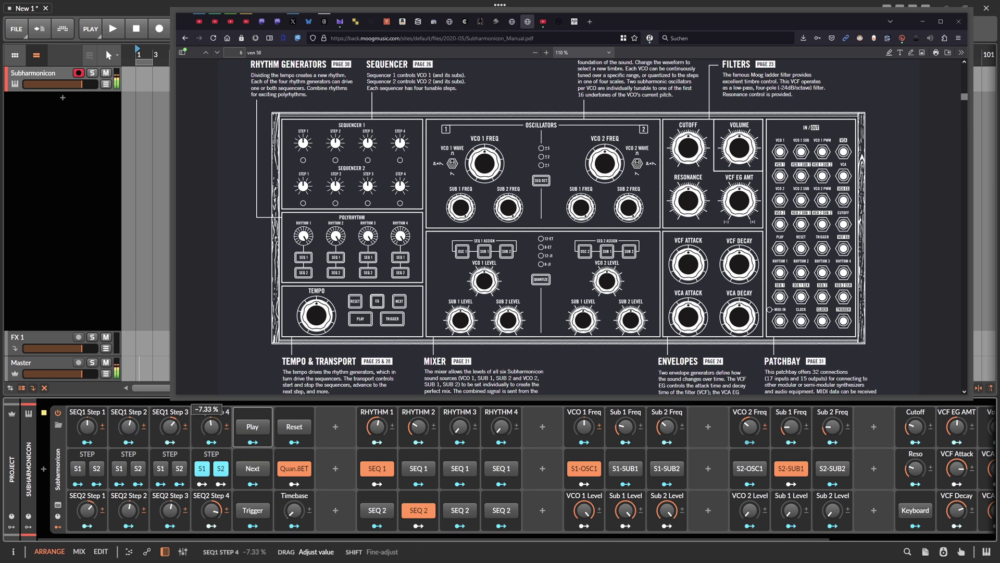
{"action": "left_click", "coordinate": [253, 467]}
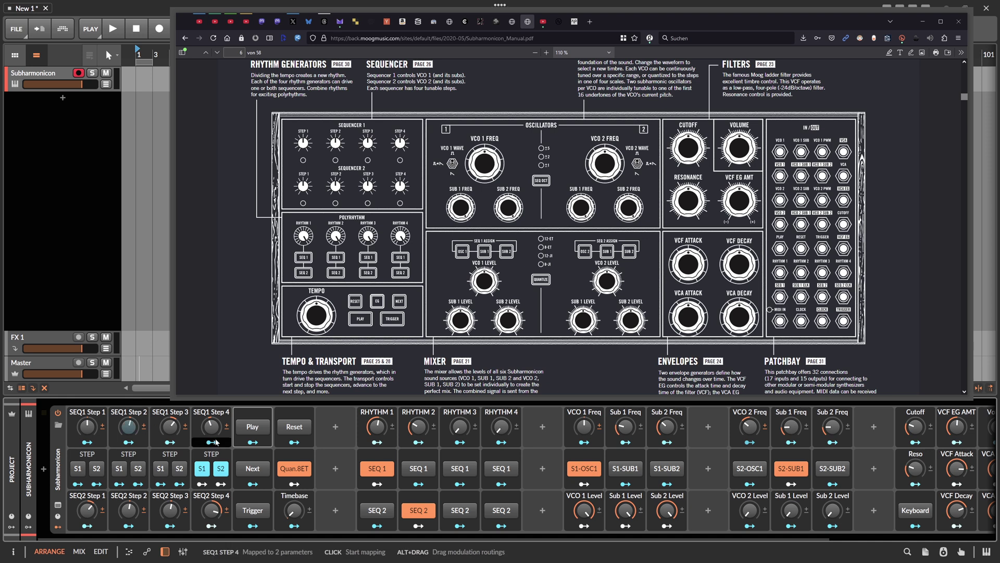
Start the sequencer and raise Timebase to about halfway and Rhythm 1 to near maximum.
{"action": "mouse_move", "coordinate": [305, 537]}
{"action": "left_mouse_down"}
{"action": "mouse_move", "coordinate": [454, 536]}
{"action": "mouse_move", "coordinate": [254, 538]}
{"action": "mouse_move", "coordinate": [460, 538]}
{"action": "mouse_move", "coordinate": [300, 539]}
{"action": "left_mouse_up"}
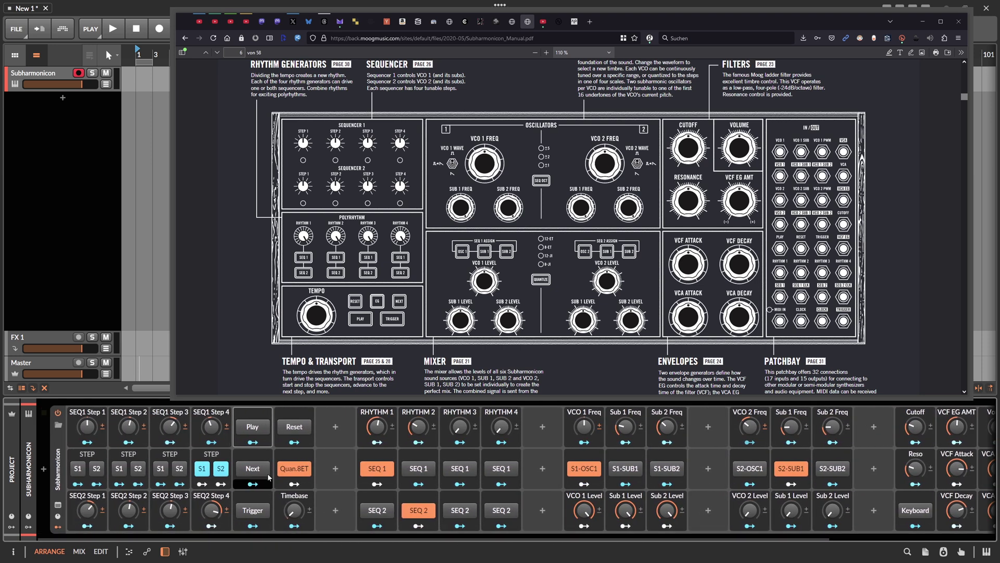
{"action": "left_click", "coordinate": [256, 429]}
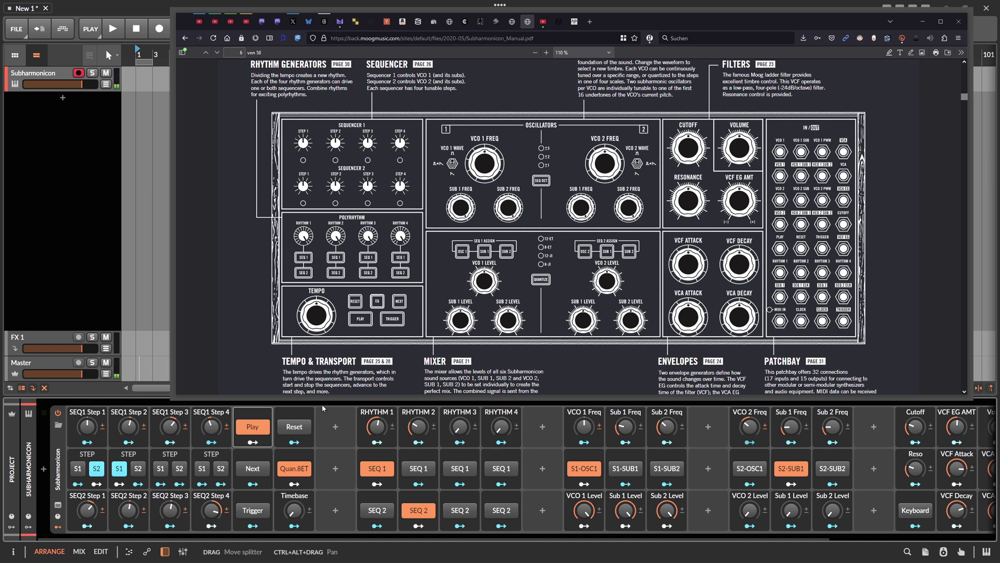
{"action": "left_click_drag", "start_coordinate": [294, 510], "coordinate": [294, 485]}
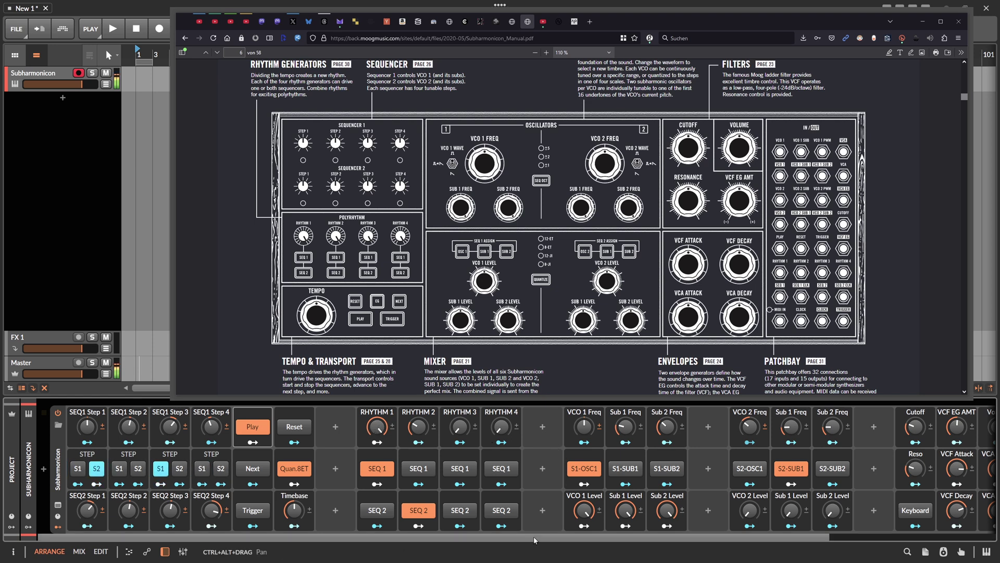
Reduce the VCF and VCA attack to minimum and adjust both decays and the VCF envelope amount.
{"action": "scroll", "coordinate": [533, 536], "scroll_direction": "right", "scroll_amount": 5}
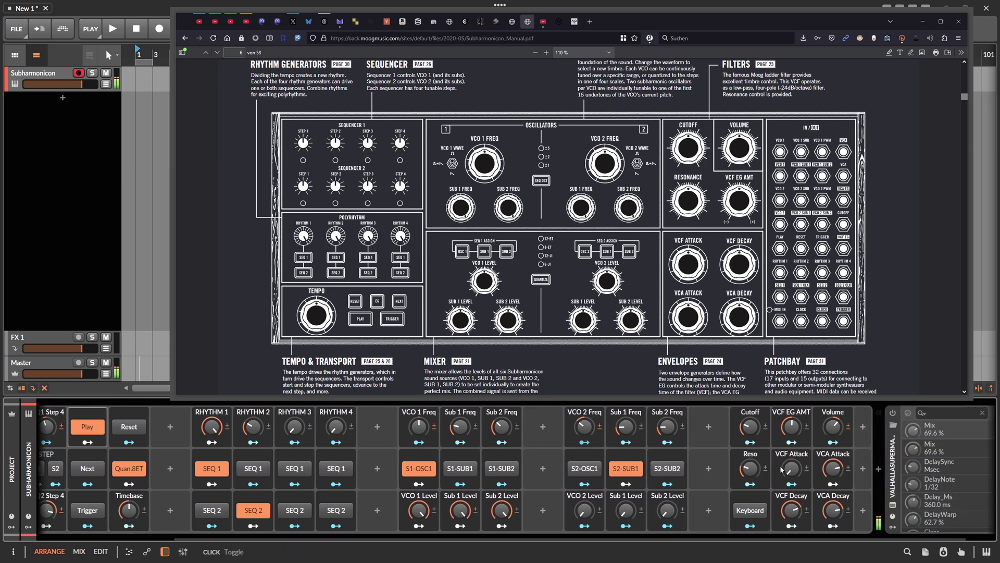
{"action": "left_click_drag", "start_coordinate": [832, 510], "coordinate": [832, 509]}
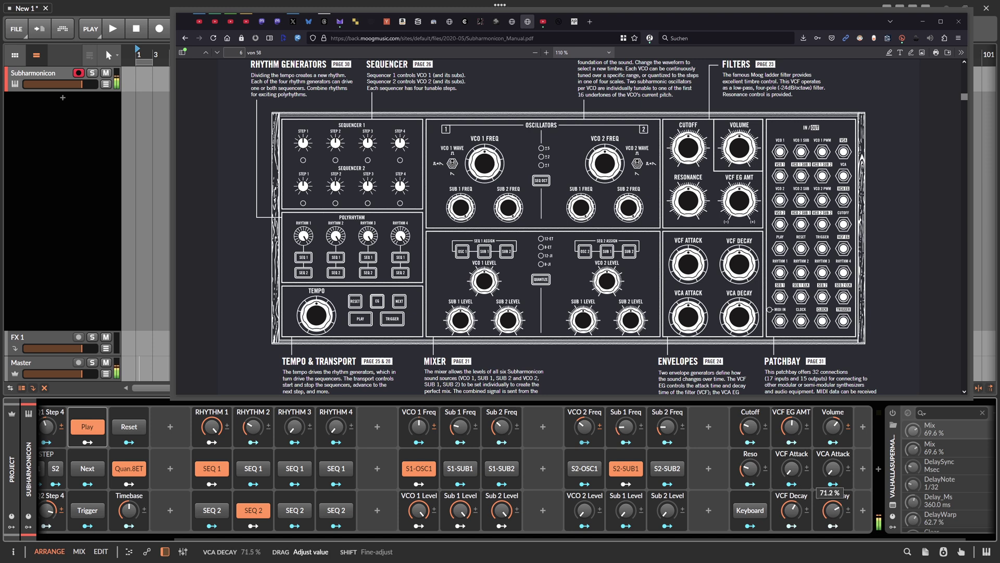
{"action": "mouse_move", "coordinate": [791, 426]}
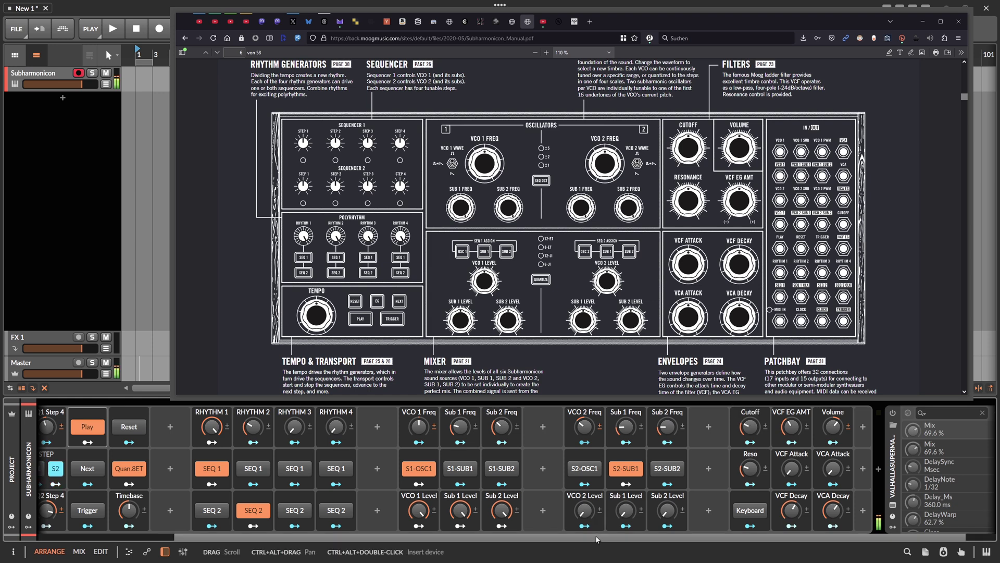
{"action": "left_click_drag", "start_coordinate": [596, 539], "coordinate": [460, 539]}
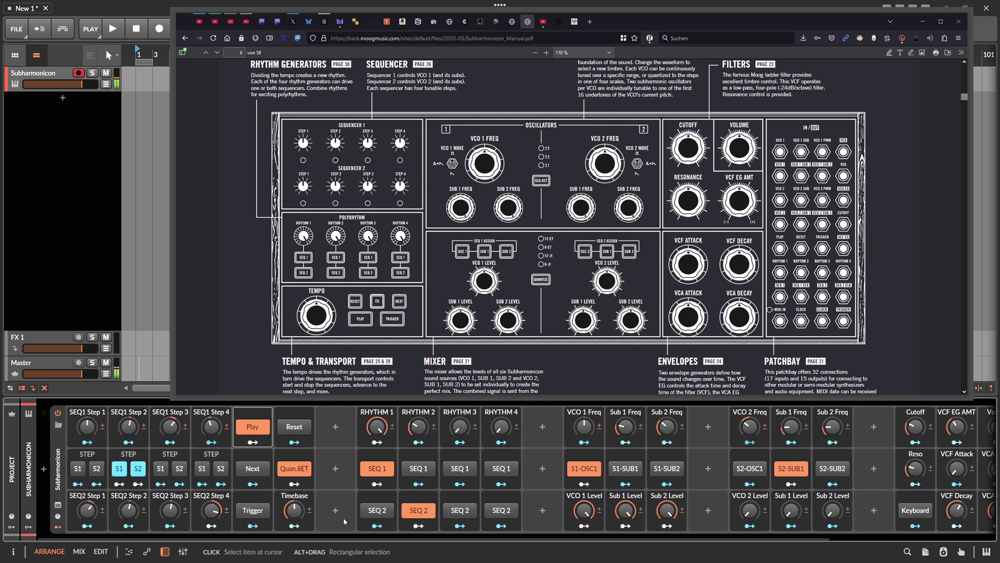
Stop the sequencer and look over the device's controls from the step sequencers through to the filter and envelope section.
{"action": "left_click", "coordinate": [270, 442]}
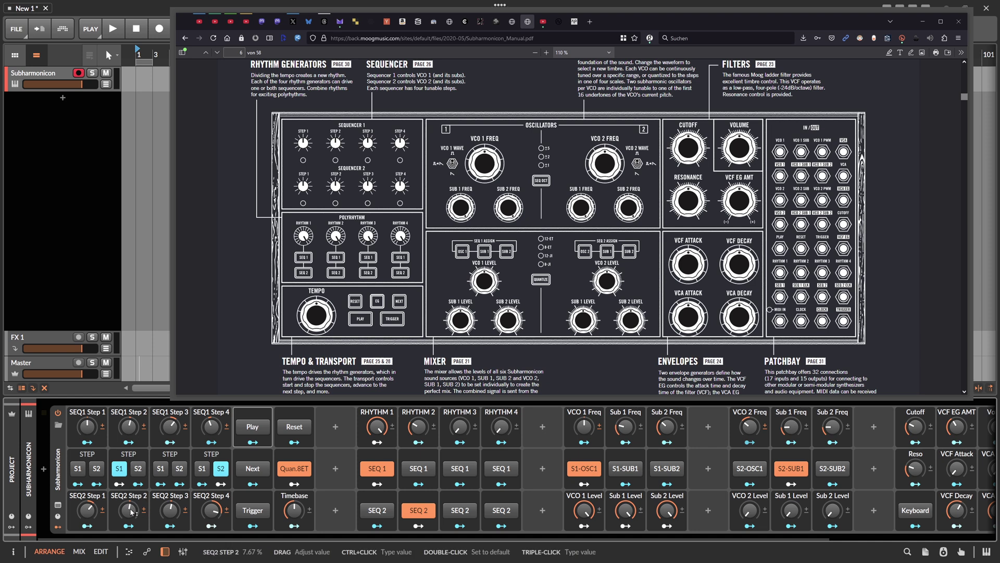
{"action": "scroll", "coordinate": [679, 509], "scroll_direction": "right", "scroll_amount": 3}
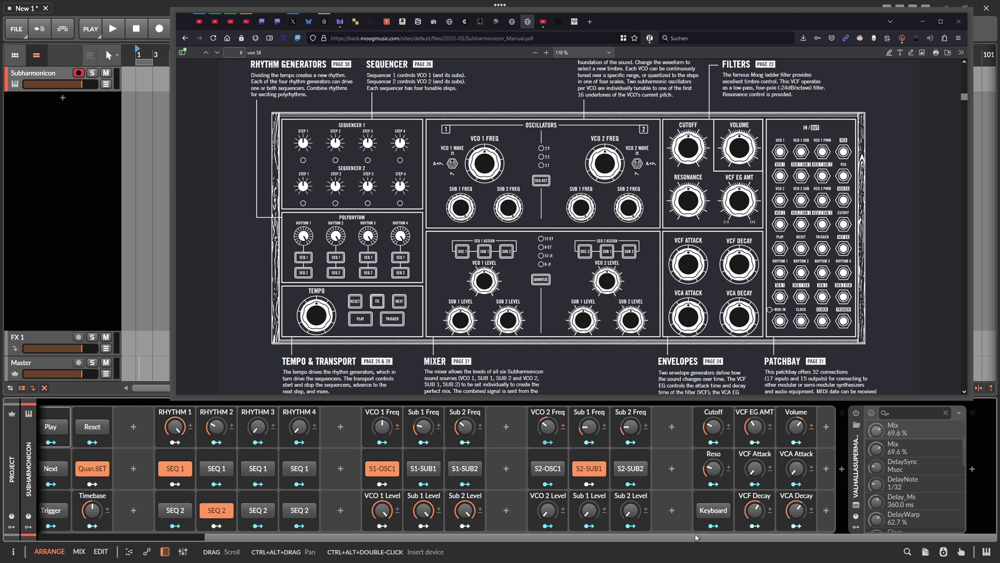
{"action": "left_click_drag", "start_coordinate": [696, 538], "coordinate": [542, 541]}
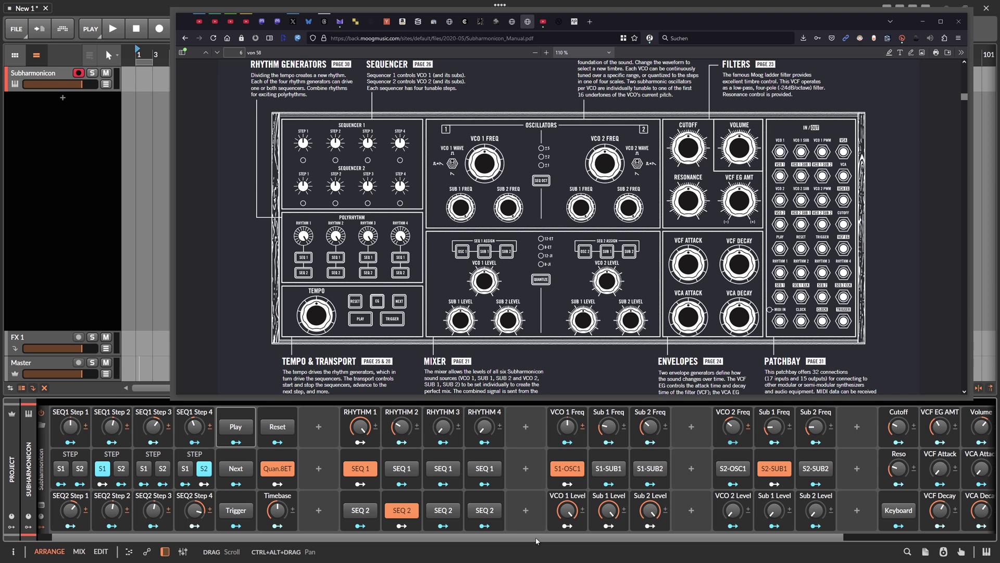
{"action": "left_click_drag", "start_coordinate": [535, 536], "coordinate": [505, 538]}
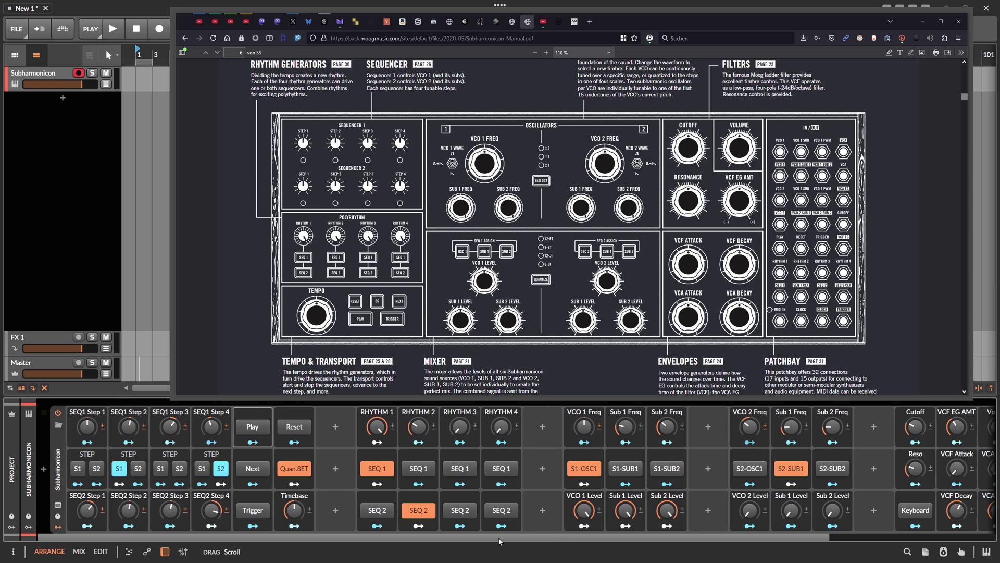
{"action": "left_click_drag", "start_coordinate": [513, 538], "coordinate": [590, 540]}
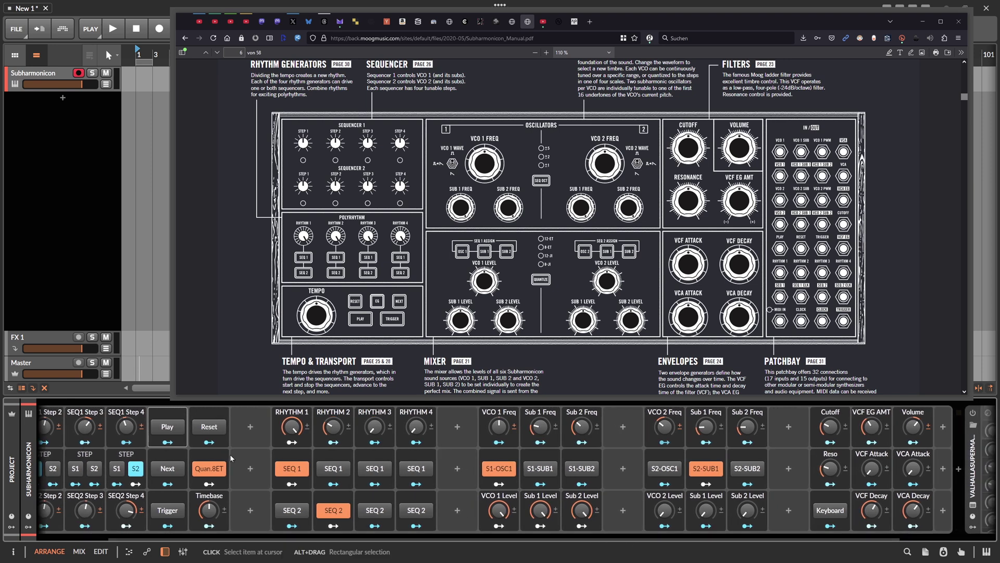
Restart the sequencer and reshape the polyrhythm by raising Rhythm 2 and lowering Rhythm 1 from its maximum.
{"action": "left_click_drag", "start_coordinate": [304, 536], "coordinate": [275, 534]}
{"action": "left_click_drag", "start_coordinate": [368, 424], "coordinate": [368, 423]}
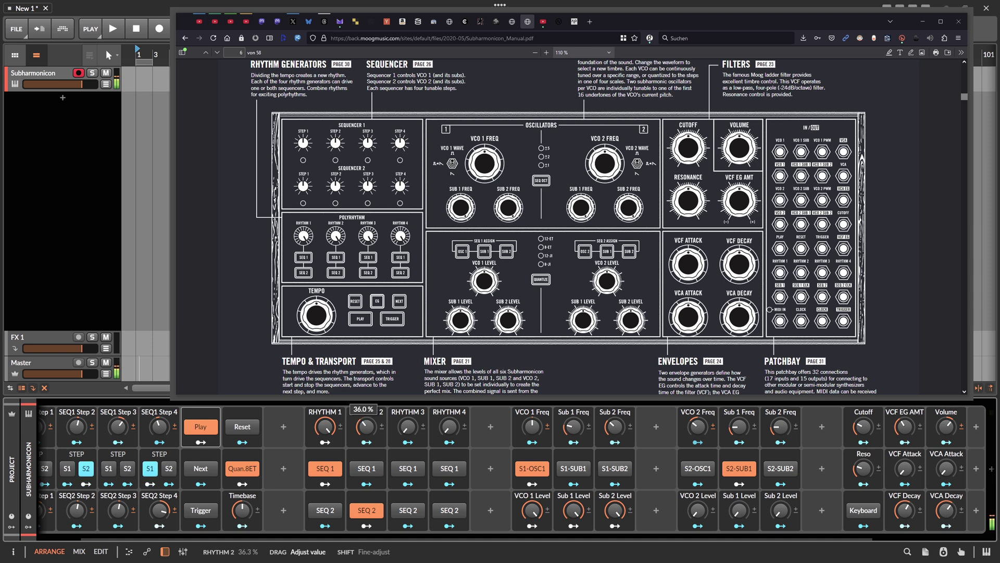
{"action": "left_click_drag", "start_coordinate": [279, 532], "coordinate": [237, 529]}
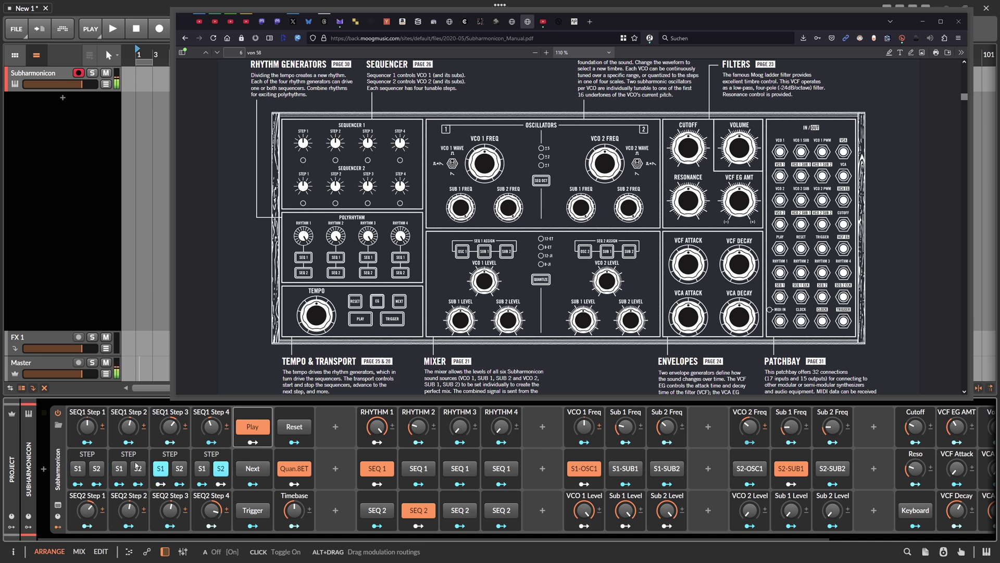
{"action": "mouse_move", "coordinate": [417, 427]}
{"action": "left_click_drag", "start_coordinate": [418, 428], "coordinate": [418, 414]}
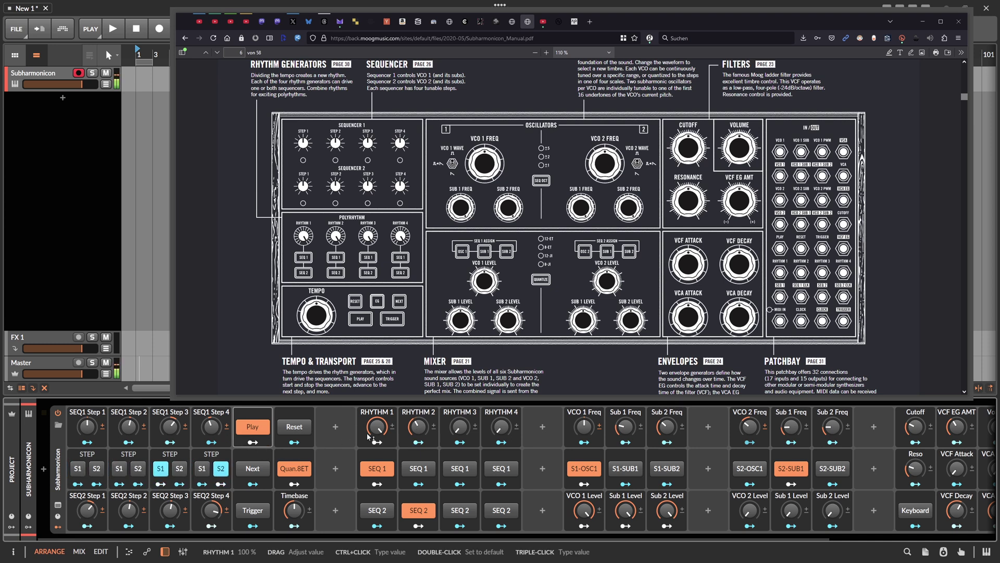
{"action": "mouse_move", "coordinate": [376, 426]}
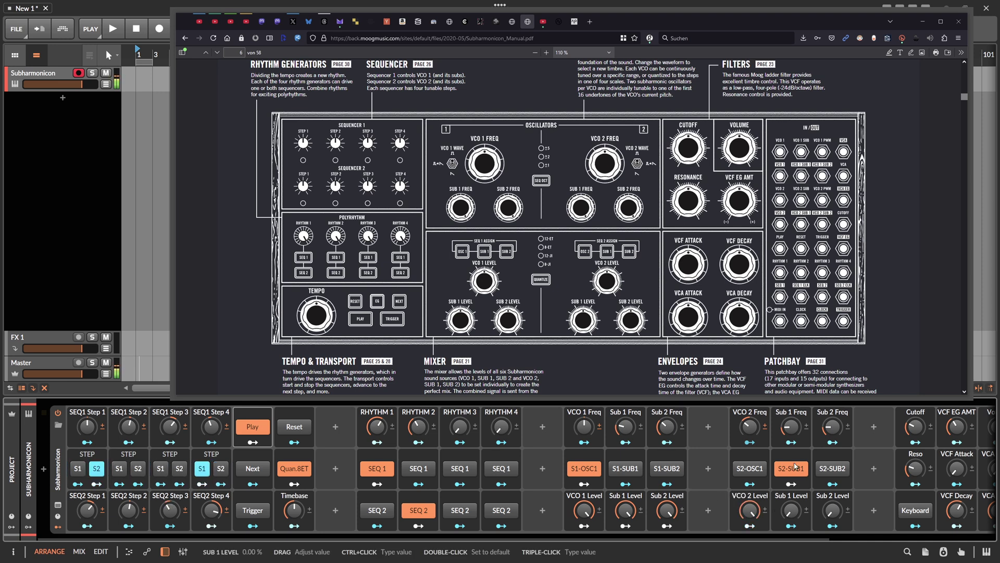
Raise VCO 2's Sub 1 and Sub 2 levels, and adjust the VCO 2 and Sub 2 frequencies.
{"action": "left_click_drag", "start_coordinate": [791, 510], "coordinate": [791, 457]}
{"action": "left_click_drag", "start_coordinate": [749, 426], "coordinate": [749, 429]}
{"action": "left_click_drag", "start_coordinate": [834, 511], "coordinate": [829, 429]}
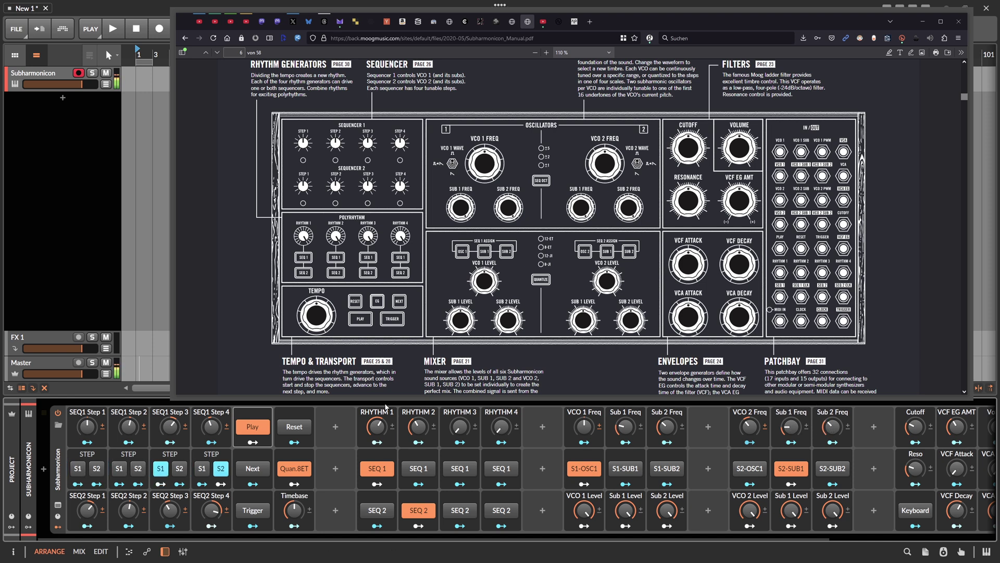
Assign Rhythm 3 to Sequence 1 at about 22 %, and stop the sequencer after listening.
{"action": "left_click", "coordinate": [459, 467]}
{"action": "left_click", "coordinate": [459, 426]}
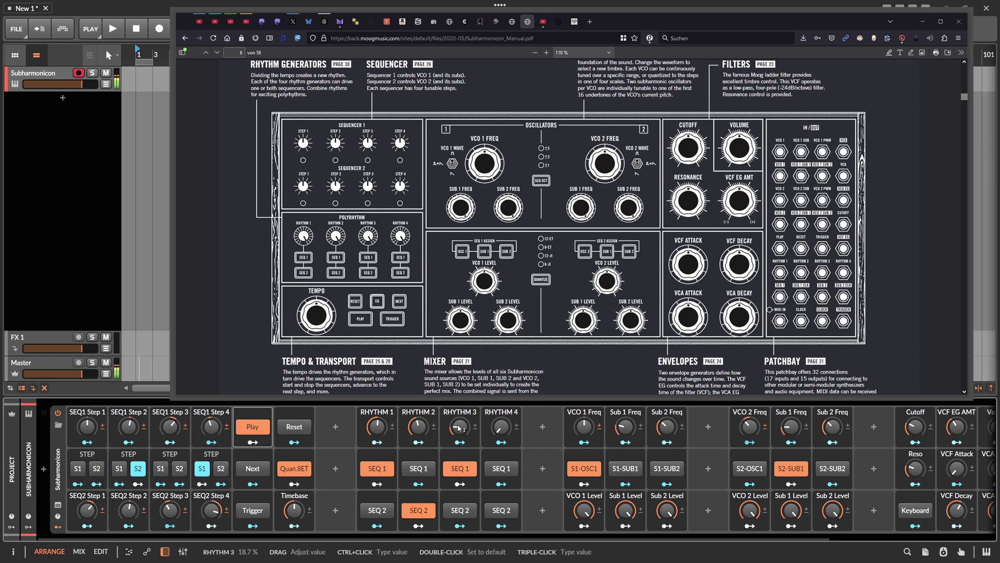
{"action": "left_click_drag", "start_coordinate": [459, 426], "coordinate": [459, 418]}
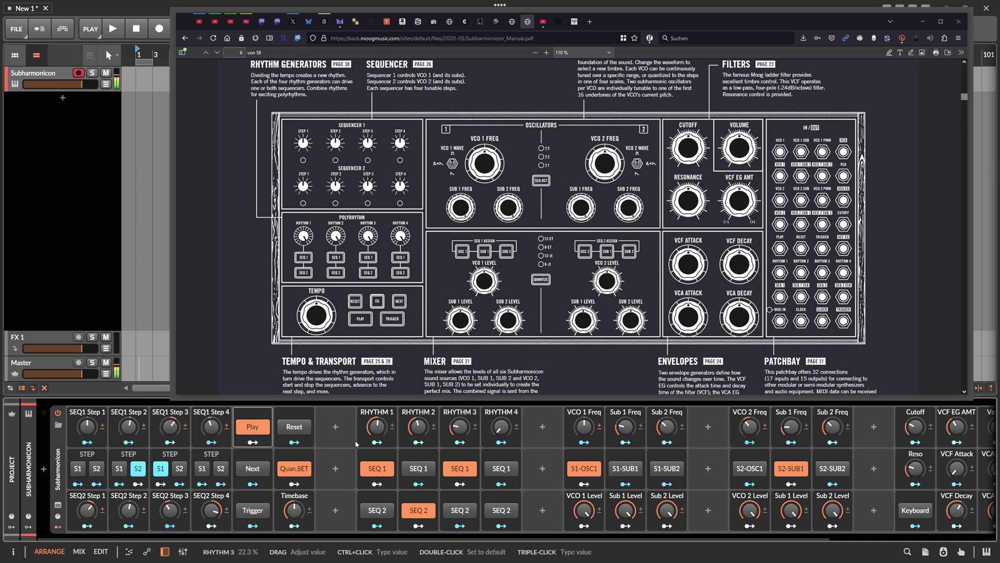
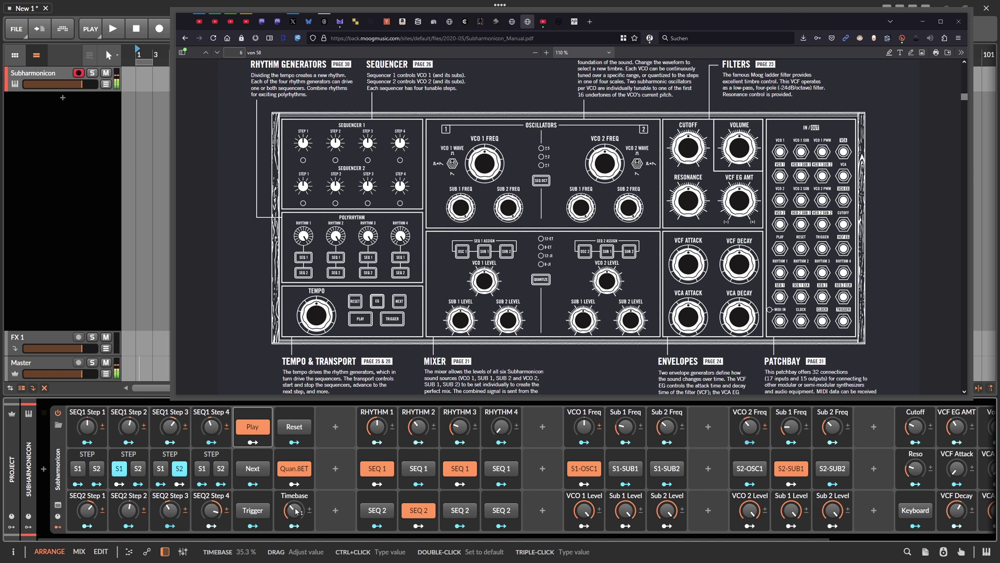
{"action": "left_click", "coordinate": [252, 428]}
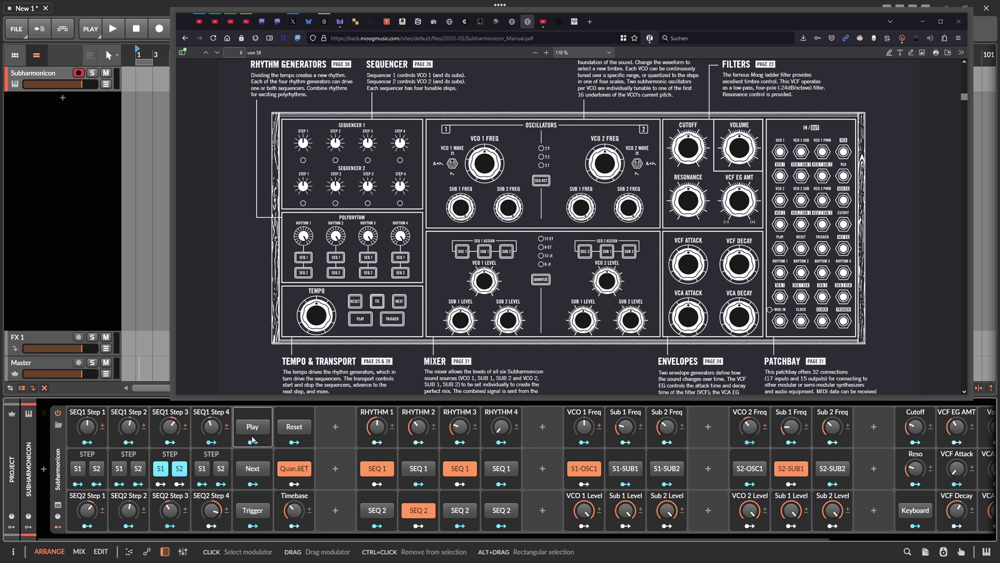
Open the Subharmonicon device's expanded view, minimize the browser window covering it, and fit the whole patch in view to examine its modules.
{"action": "left_click_drag", "start_coordinate": [302, 537], "coordinate": [507, 551]}
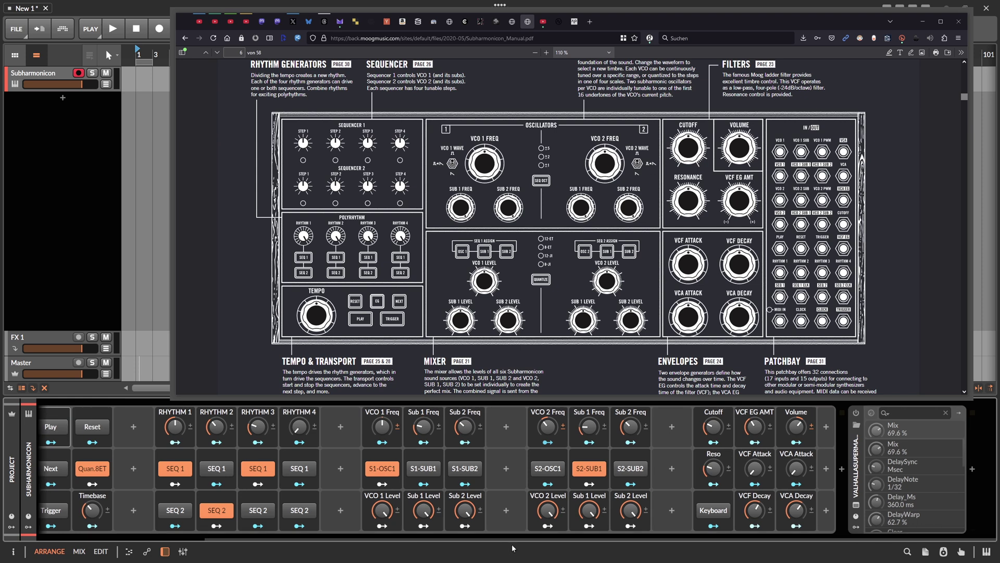
{"action": "left_click_drag", "start_coordinate": [382, 536], "coordinate": [305, 537]}
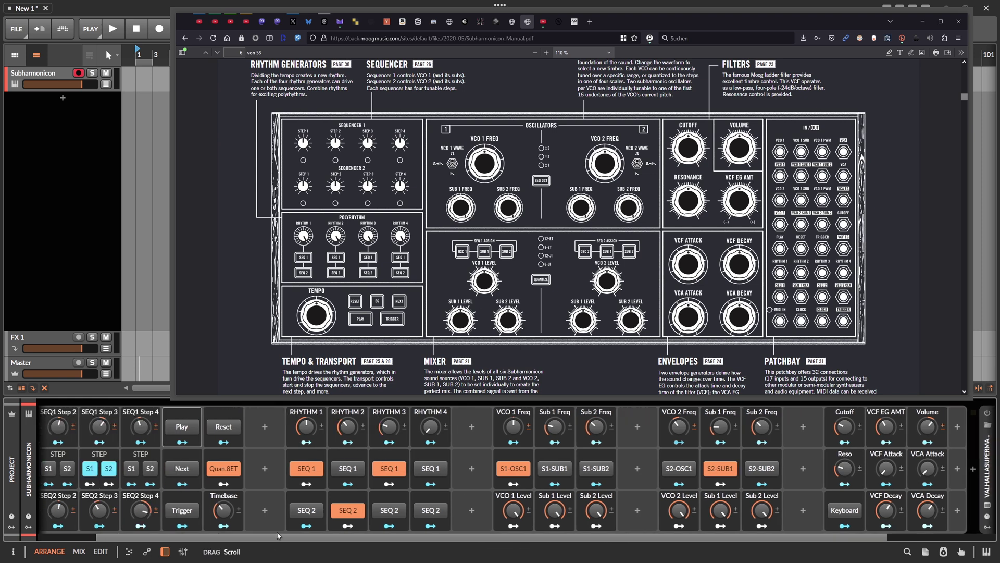
{"action": "scroll", "coordinate": [104, 500], "scroll_direction": "left", "scroll_amount": 3}
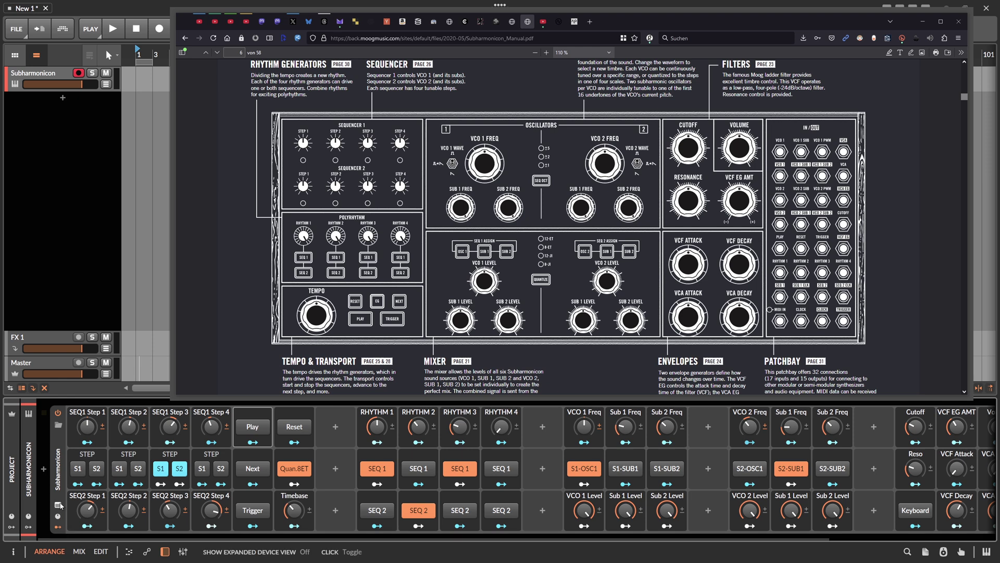
{"action": "left_click", "coordinate": [59, 505]}
{"action": "scroll", "coordinate": [692, 539], "scroll_direction": "right", "scroll_amount": 3}
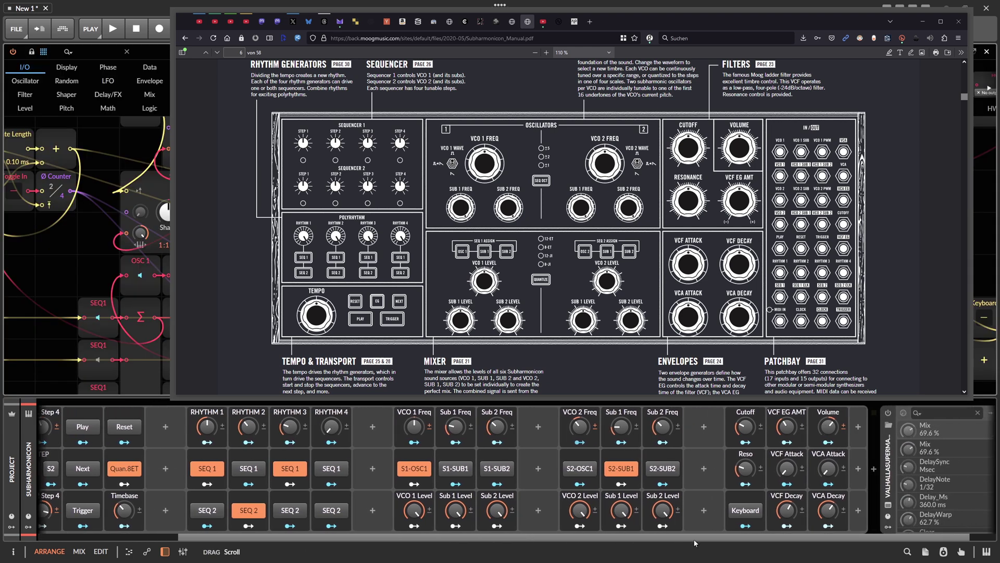
{"action": "left_click", "coordinate": [923, 22]}
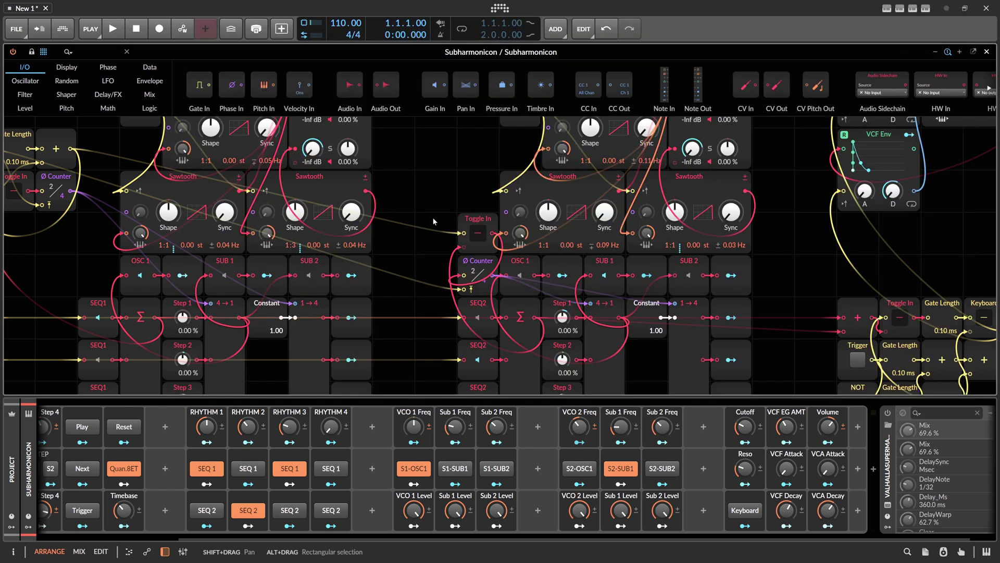
{"action": "key", "text": "z"}
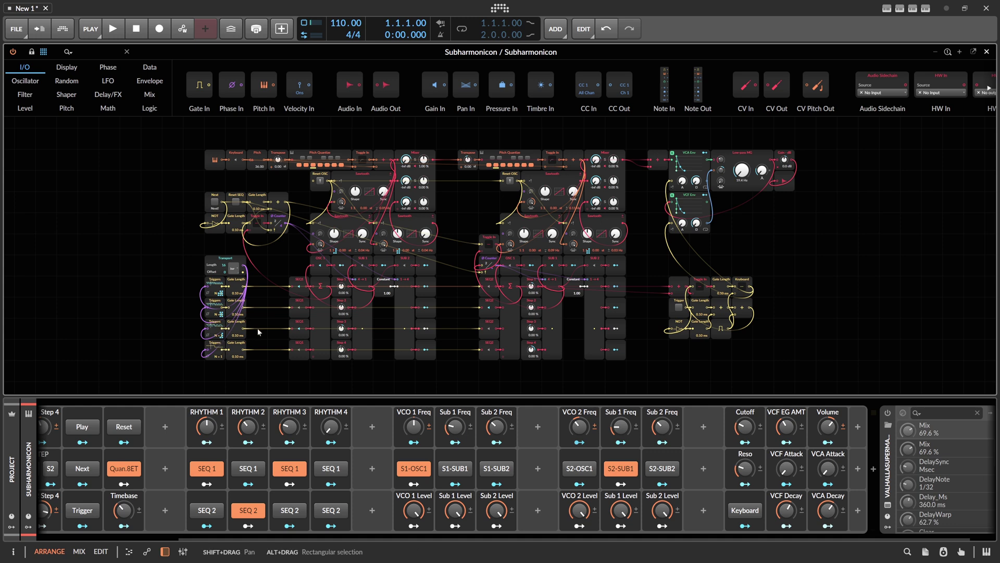
{"action": "left_click", "coordinate": [371, 183]}
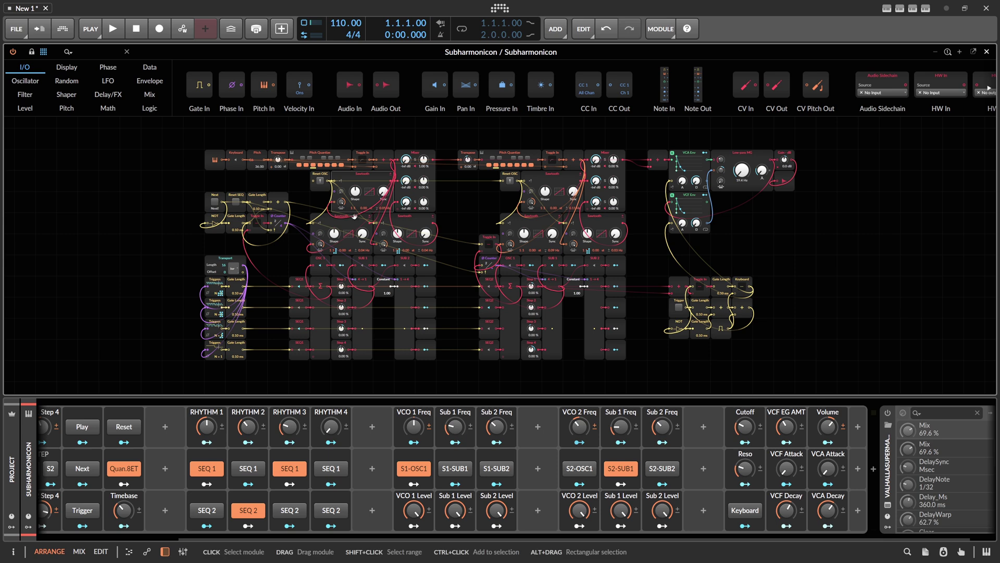
{"action": "left_click", "coordinate": [556, 181]}
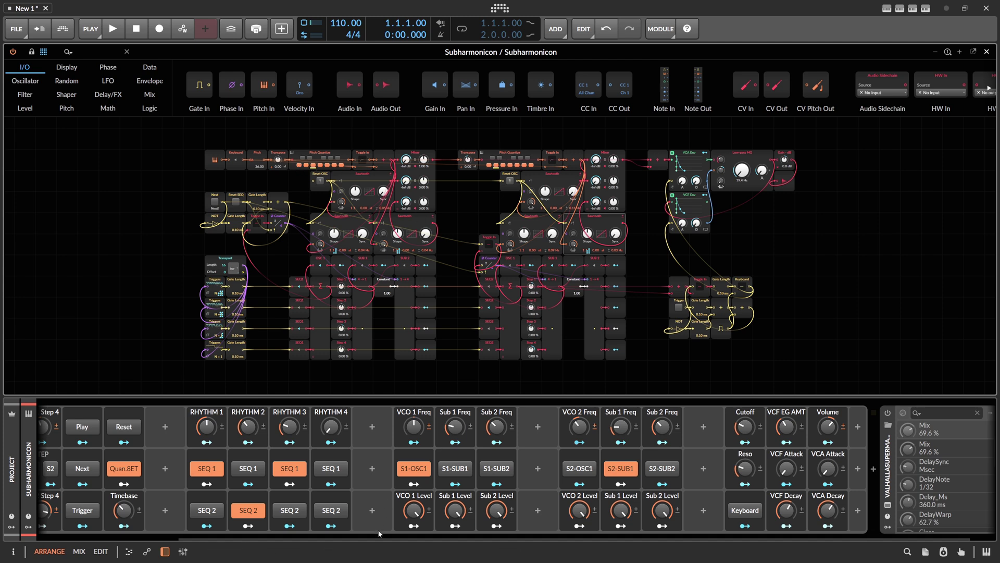
Audition VCO 1's frequency in Keyboard mode with Quan.8ET off, and restore the frequency and both switches.
{"action": "left_click_drag", "start_coordinate": [380, 538], "coordinate": [214, 534]}
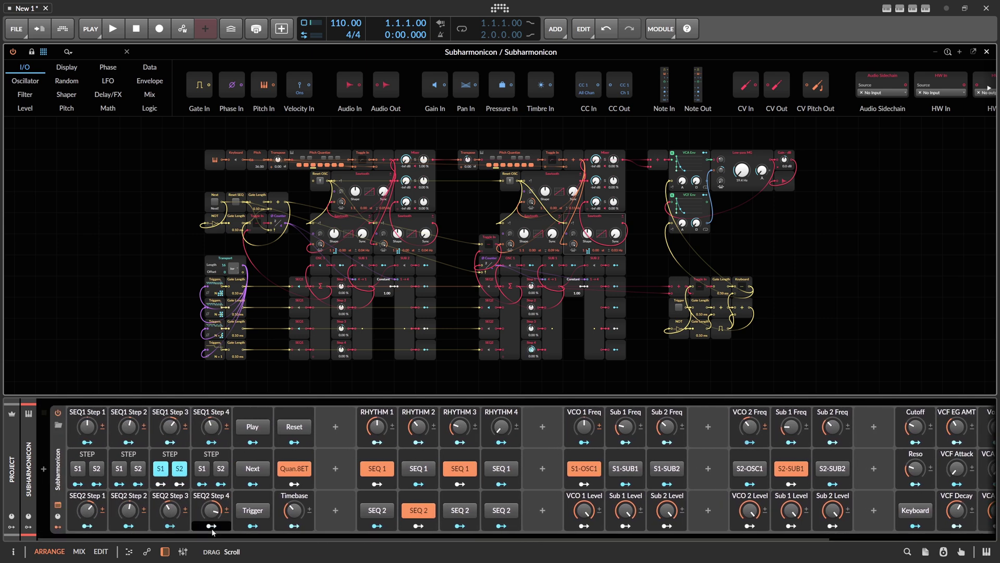
{"action": "left_click", "coordinate": [293, 473]}
{"action": "left_click", "coordinate": [295, 471]}
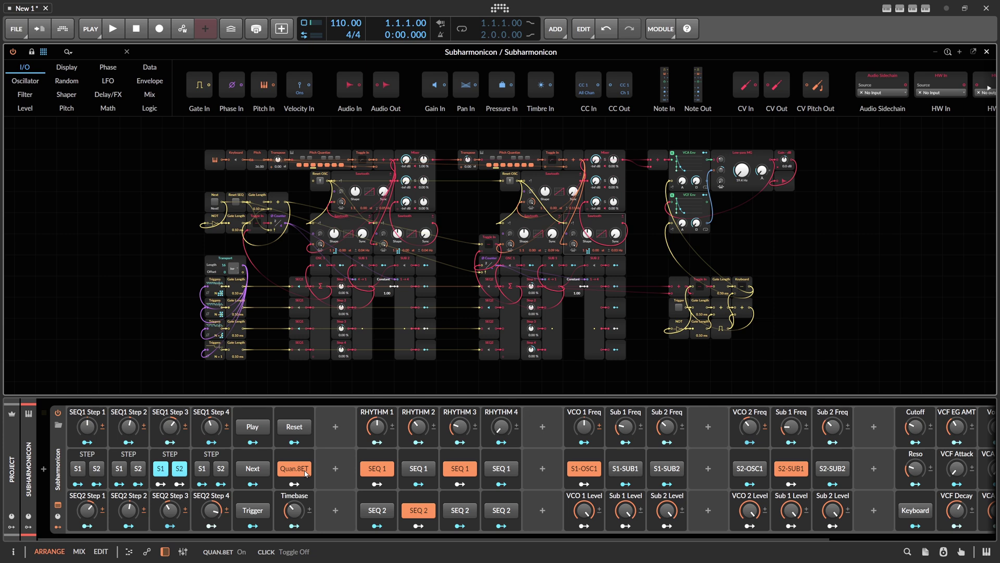
{"action": "left_click", "coordinate": [303, 471]}
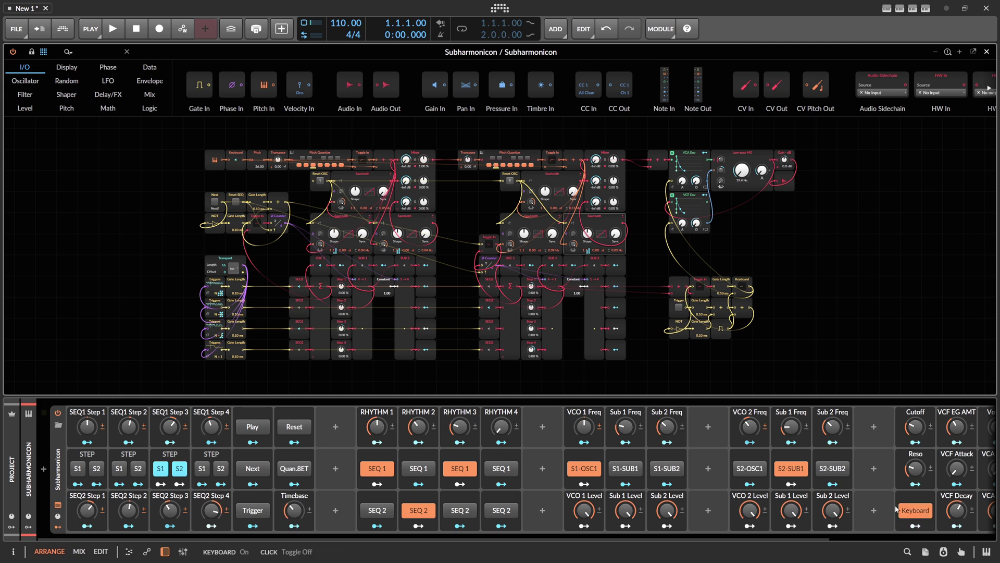
{"action": "mouse_move", "coordinate": [583, 427]}
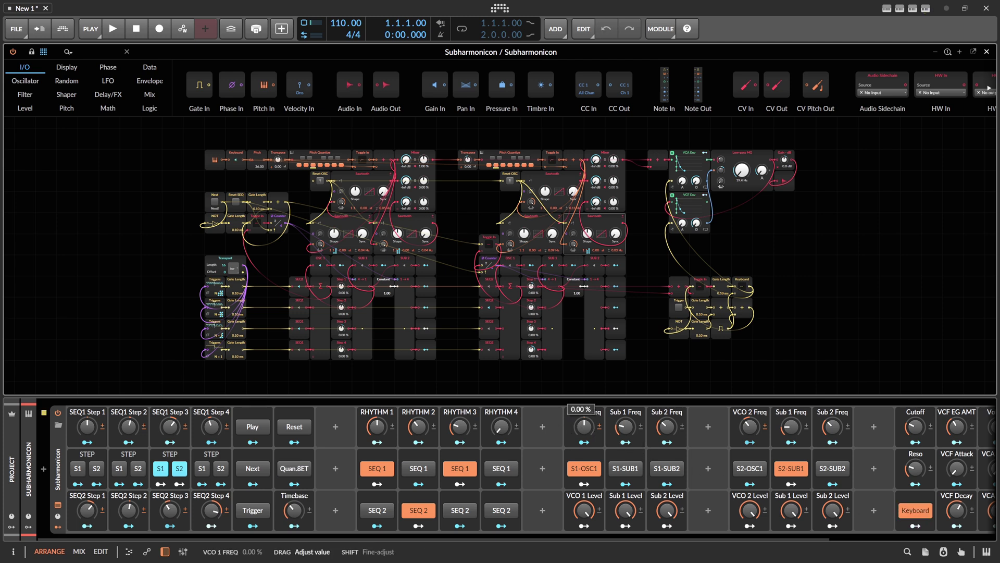
{"action": "left_click_drag", "start_coordinate": [583, 426], "coordinate": [583, 454]}
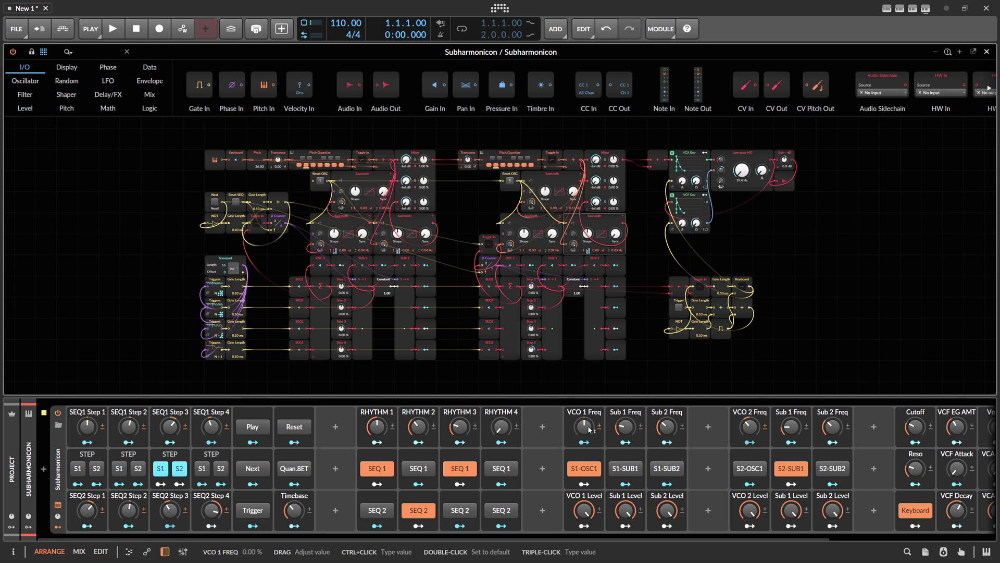
{"action": "left_click", "coordinate": [295, 468]}
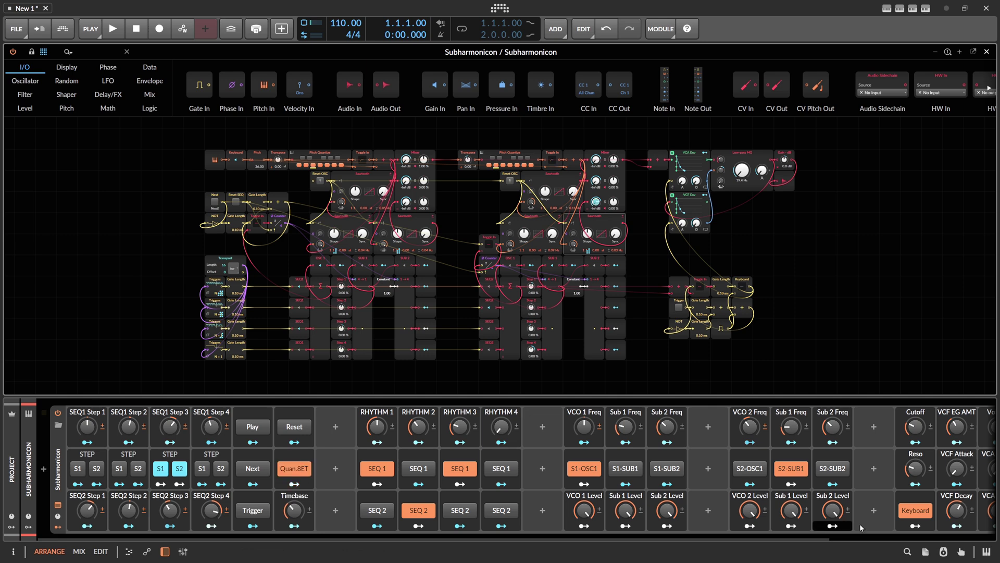
{"action": "left_click", "coordinate": [915, 511]}
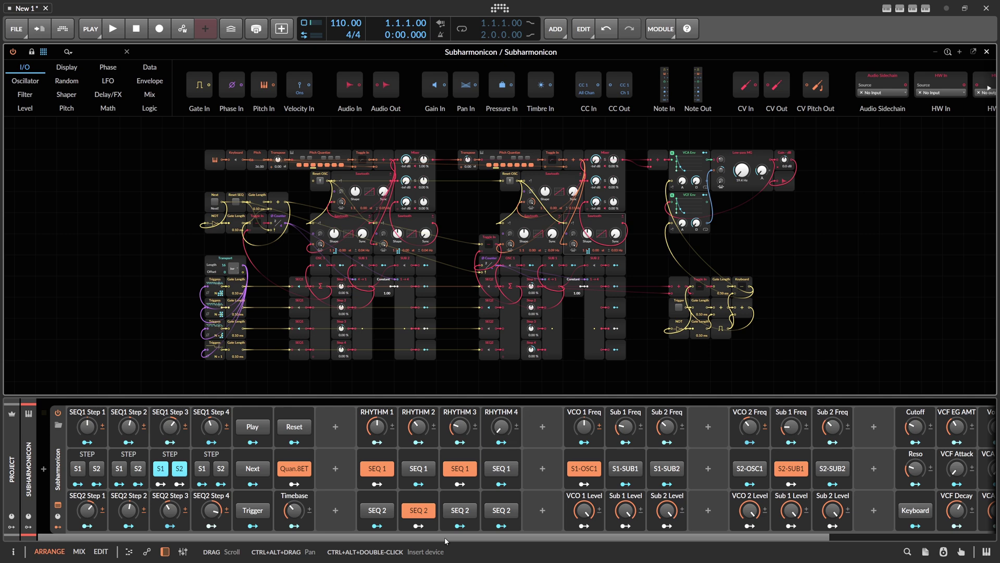
Reset both sequencers to their first step and look across the rest of the device's controls.
{"action": "left_click", "coordinate": [301, 427]}
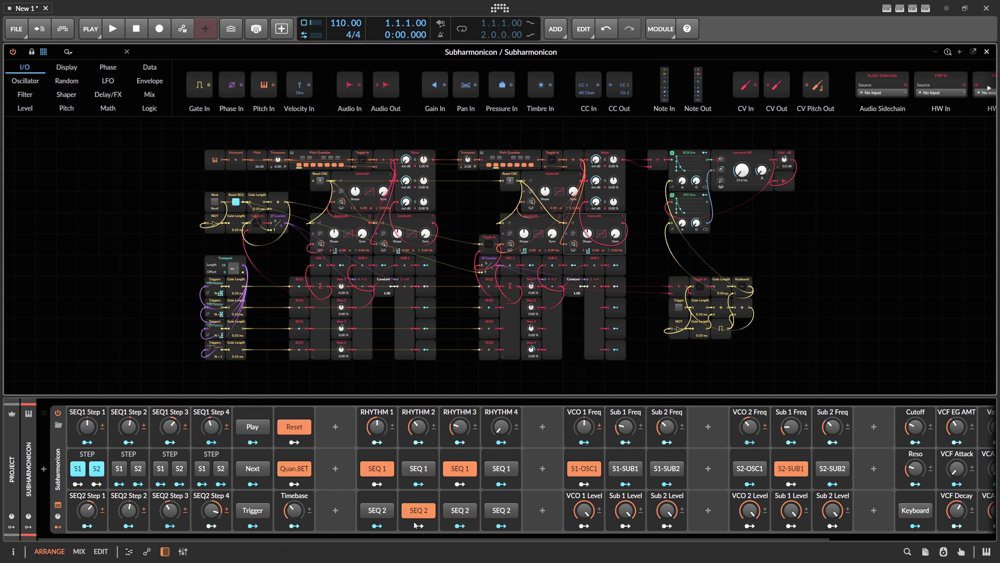
{"action": "scroll", "coordinate": [342, 521], "scroll_direction": "right", "scroll_amount": 1}
{"action": "scroll", "coordinate": [342, 521], "scroll_direction": "right", "scroll_amount": 10}
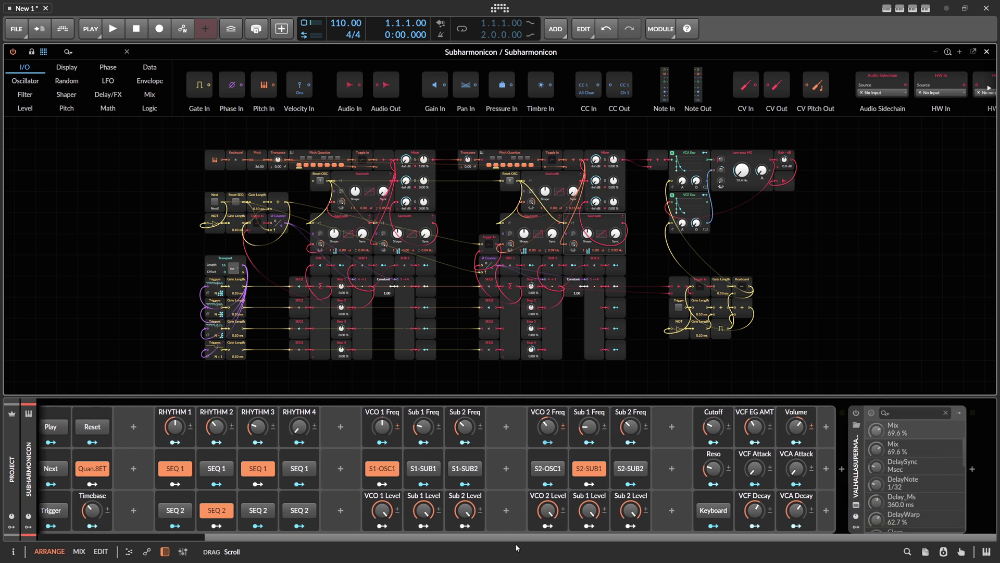
{"action": "scroll", "coordinate": [261, 501], "scroll_direction": "left", "scroll_amount": 10}
Select the Subharmonicon device and close its expanded view to return to the arrangement.
{"action": "left_click", "coordinate": [58, 471]}
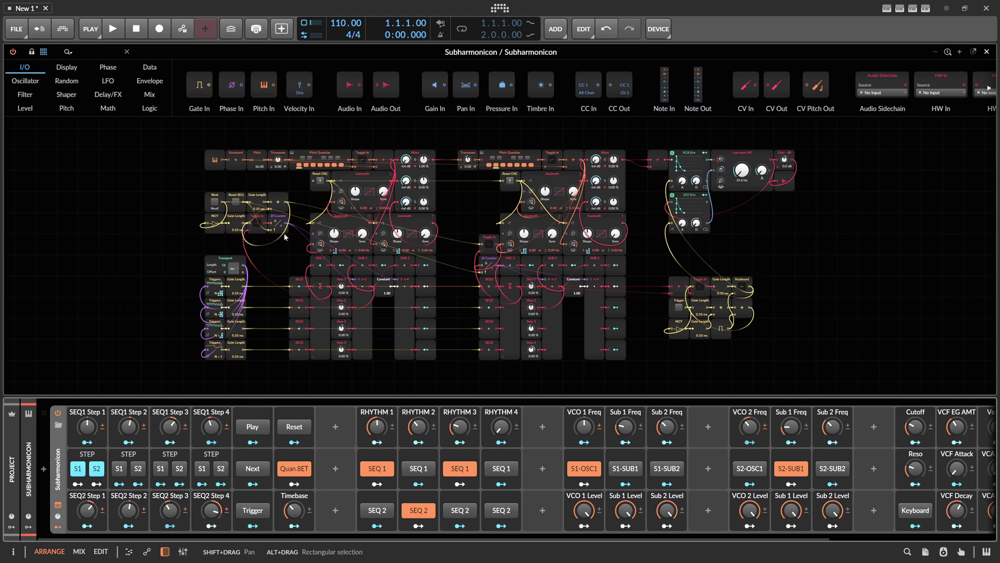
{"action": "left_click", "coordinate": [986, 52]}
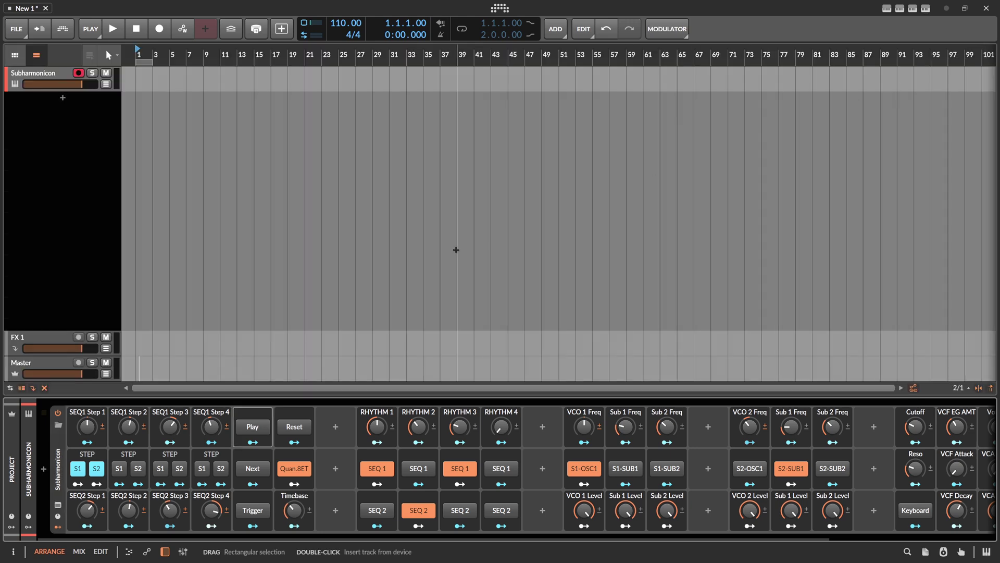
{"action": "mouse_move", "coordinate": [269, 541]}
{"action": "left_mouse_down"}
{"action": "mouse_move", "coordinate": [411, 538]}
{"action": "mouse_move", "coordinate": [269, 539]}
{"action": "left_mouse_up"}
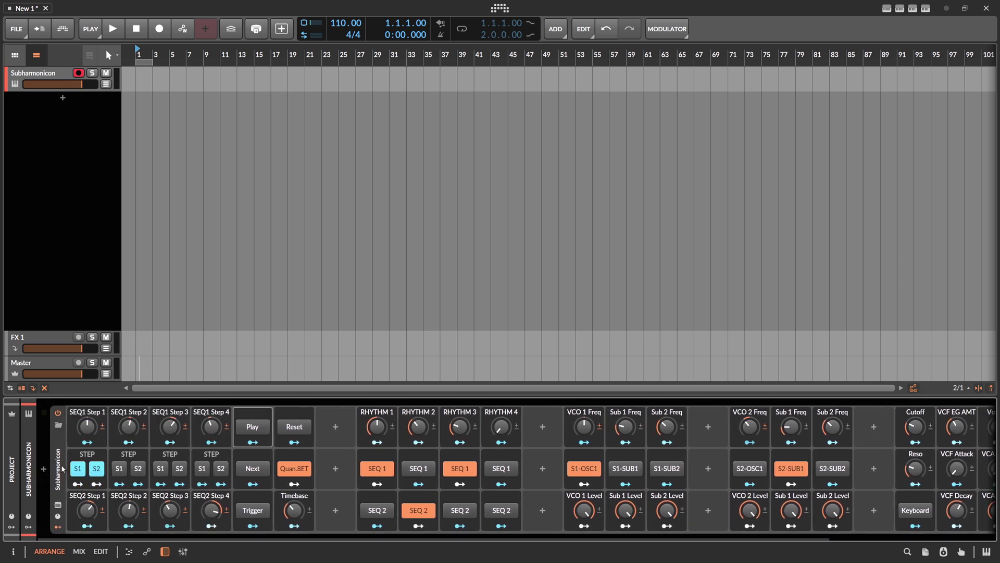